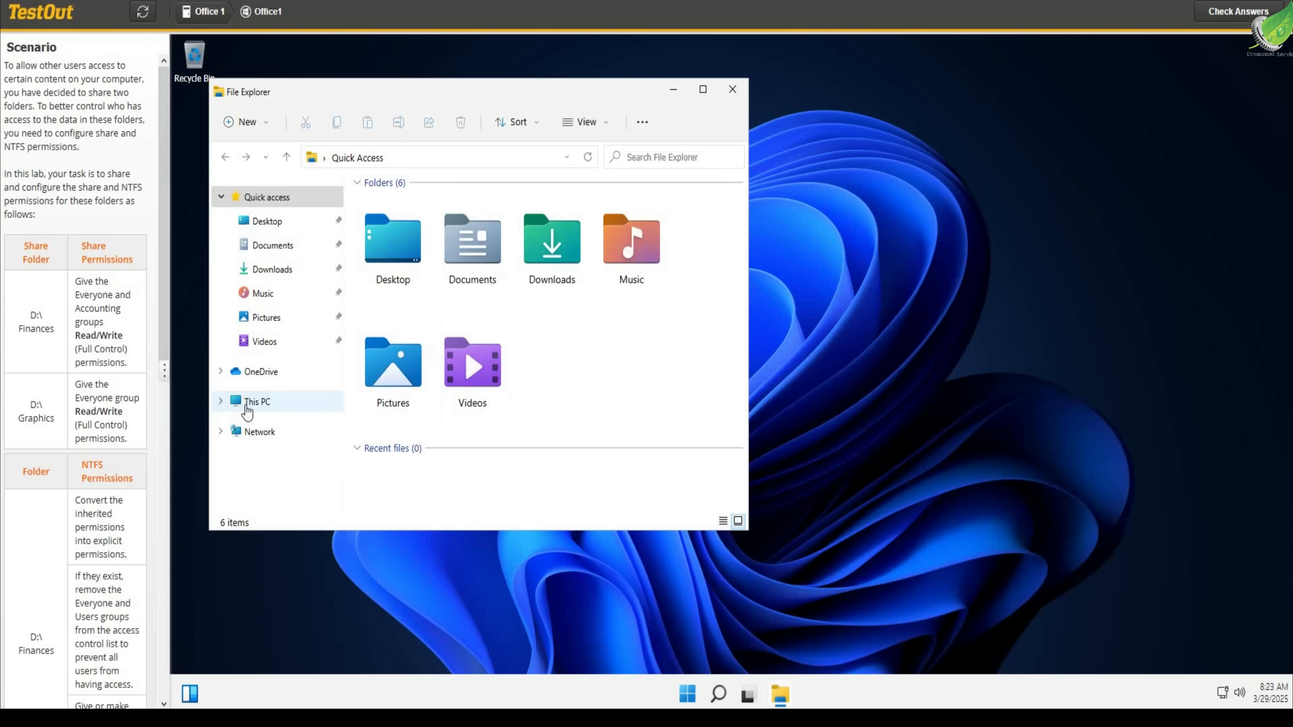
- Open the specific-people sharing settings for the Finances folder on the Data (D:) drive
{"action": "scroll", "coordinate": [427, 412], "scroll_direction": "down", "scroll_amount": 2}
{"action": "left_click", "coordinate": [490, 468]}
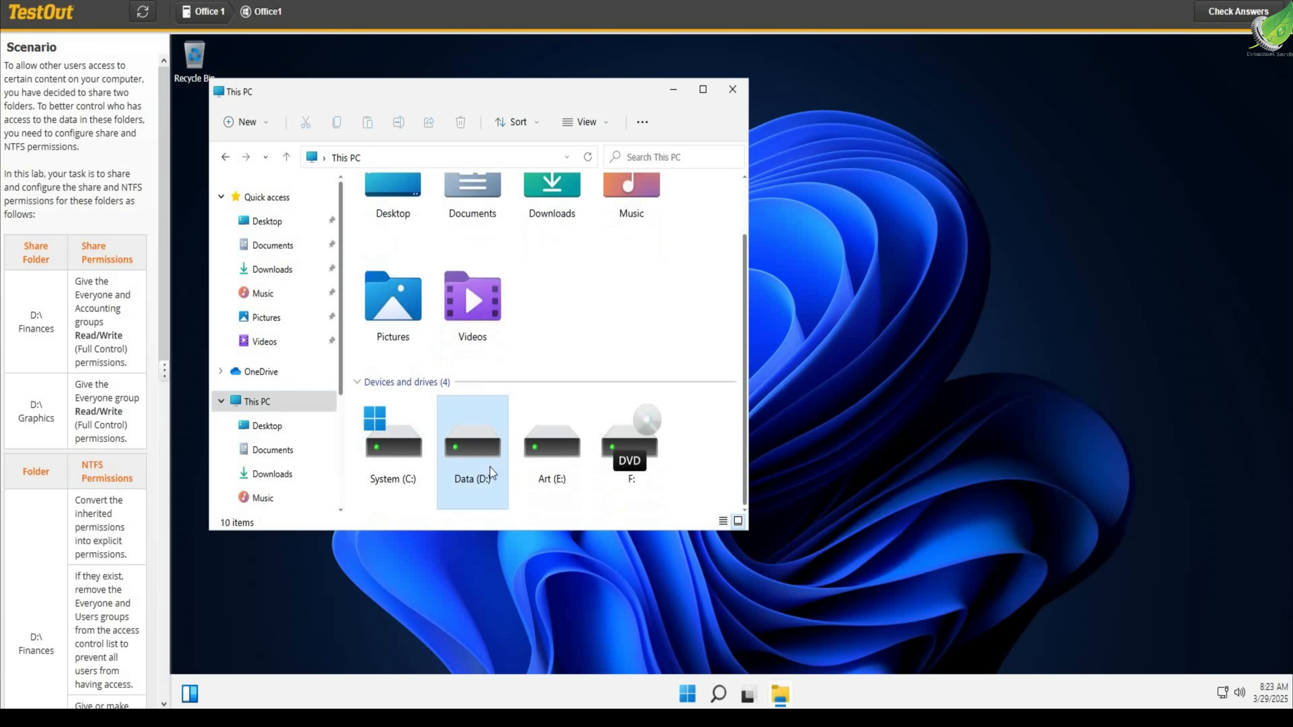
{"action": "double_click", "coordinate": [485, 444]}
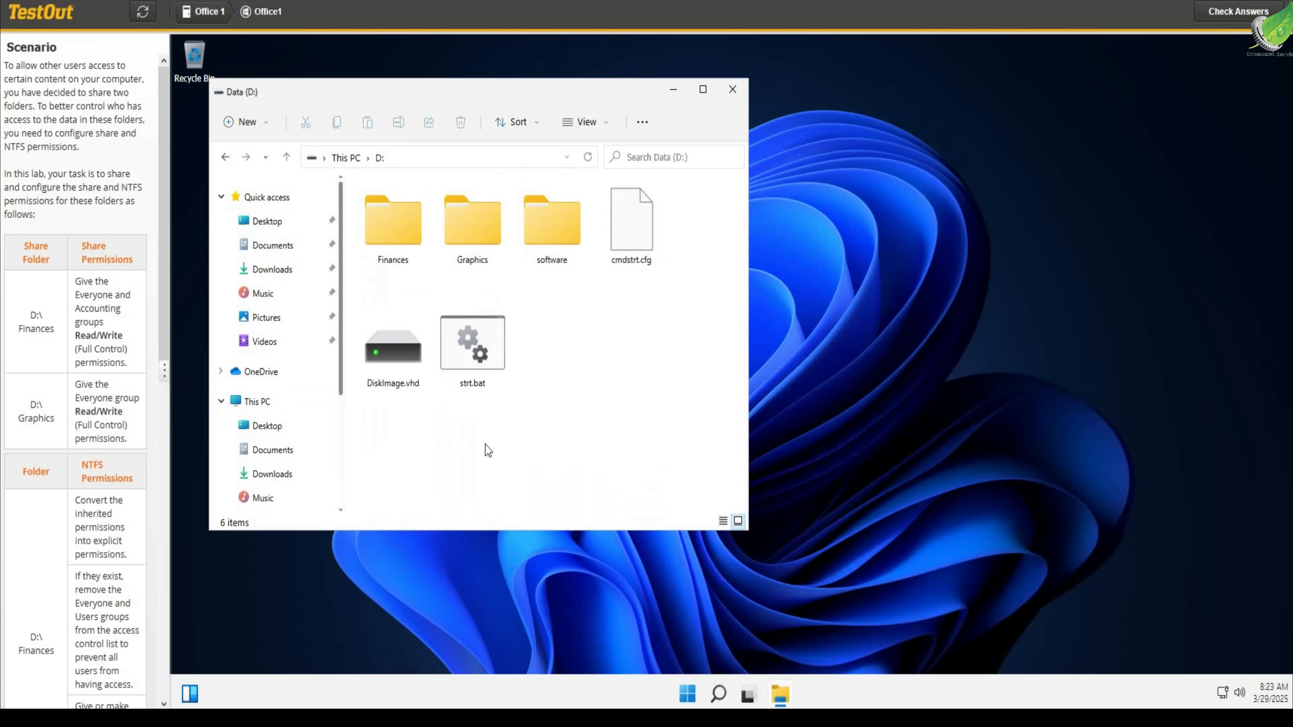
{"action": "left_click", "coordinate": [389, 244]}
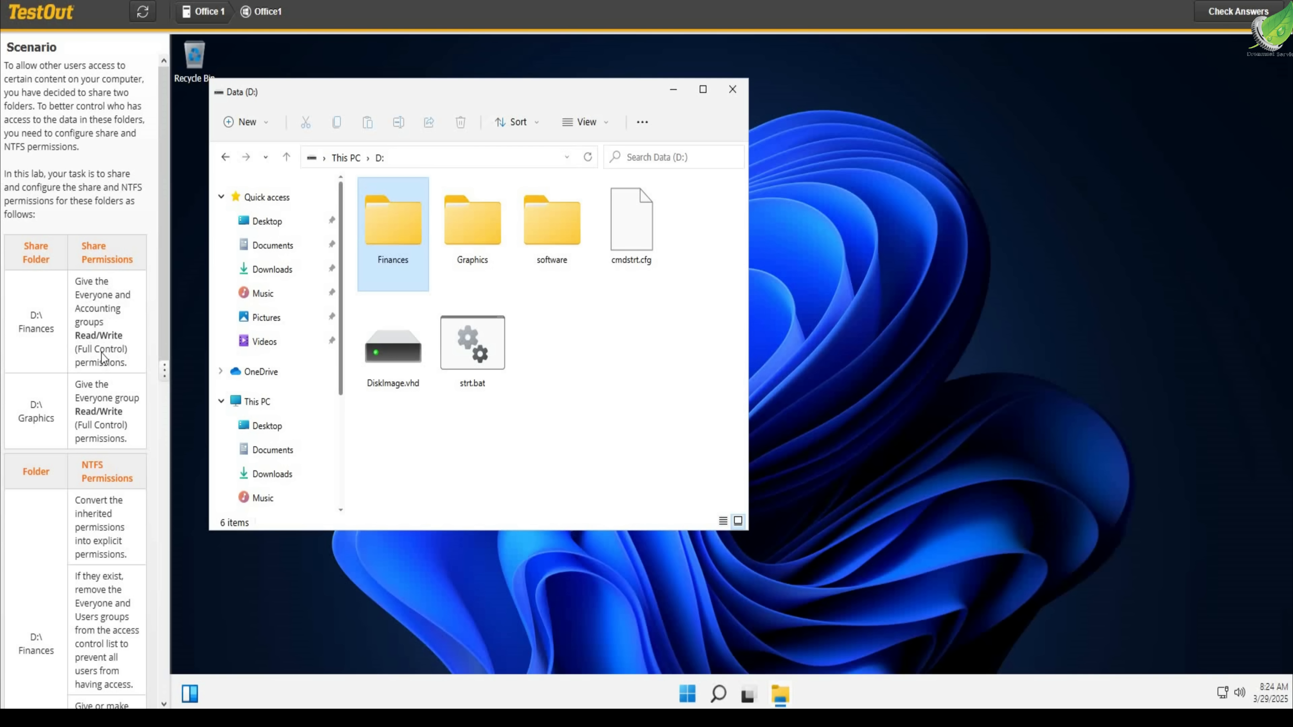
{"action": "right_click", "coordinate": [383, 213]}
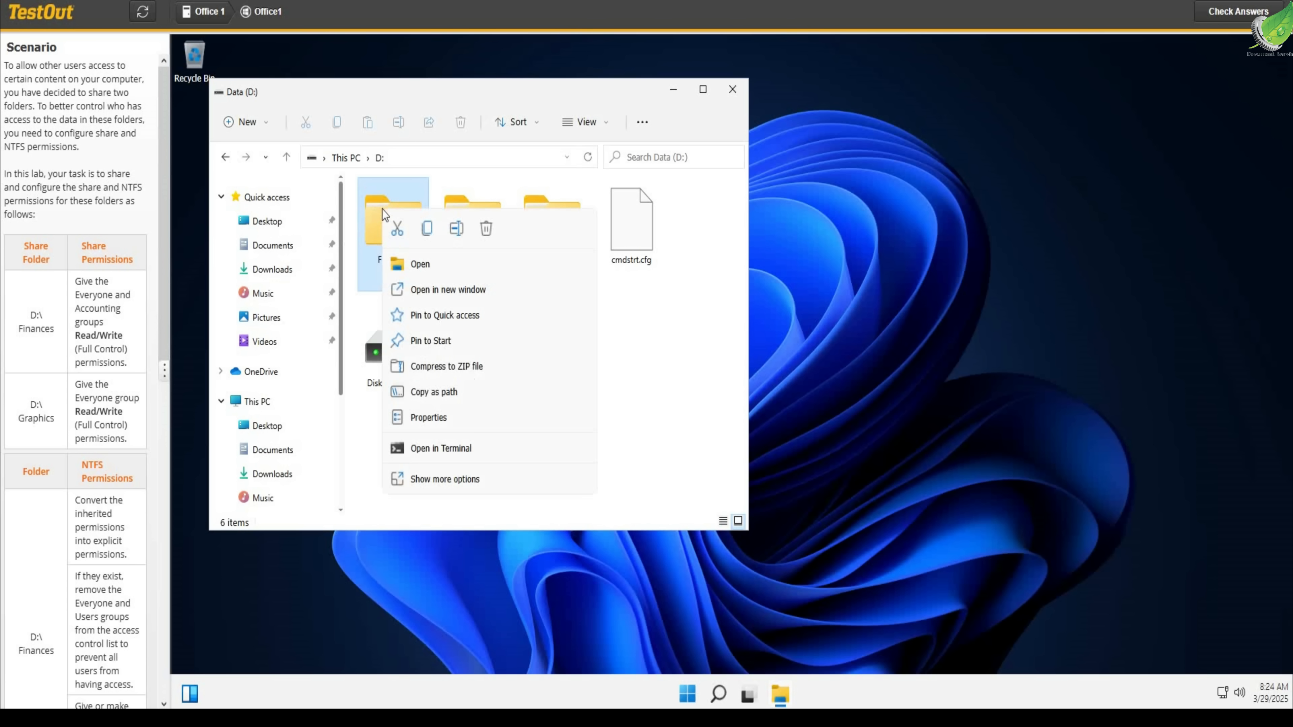
{"action": "left_click", "coordinate": [442, 484]}
{"action": "mouse_move", "coordinate": [485, 371]}
{"action": "mouse_move", "coordinate": [477, 329]}
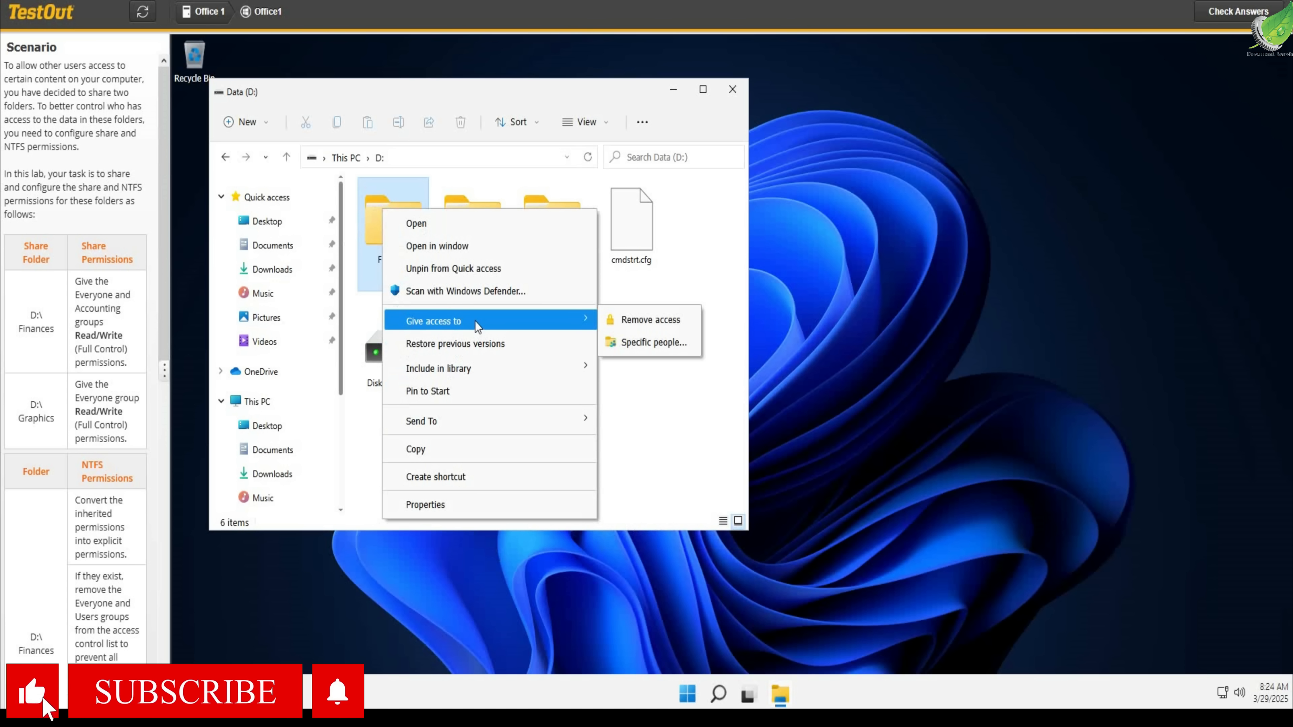
{"action": "left_click", "coordinate": [629, 347]}
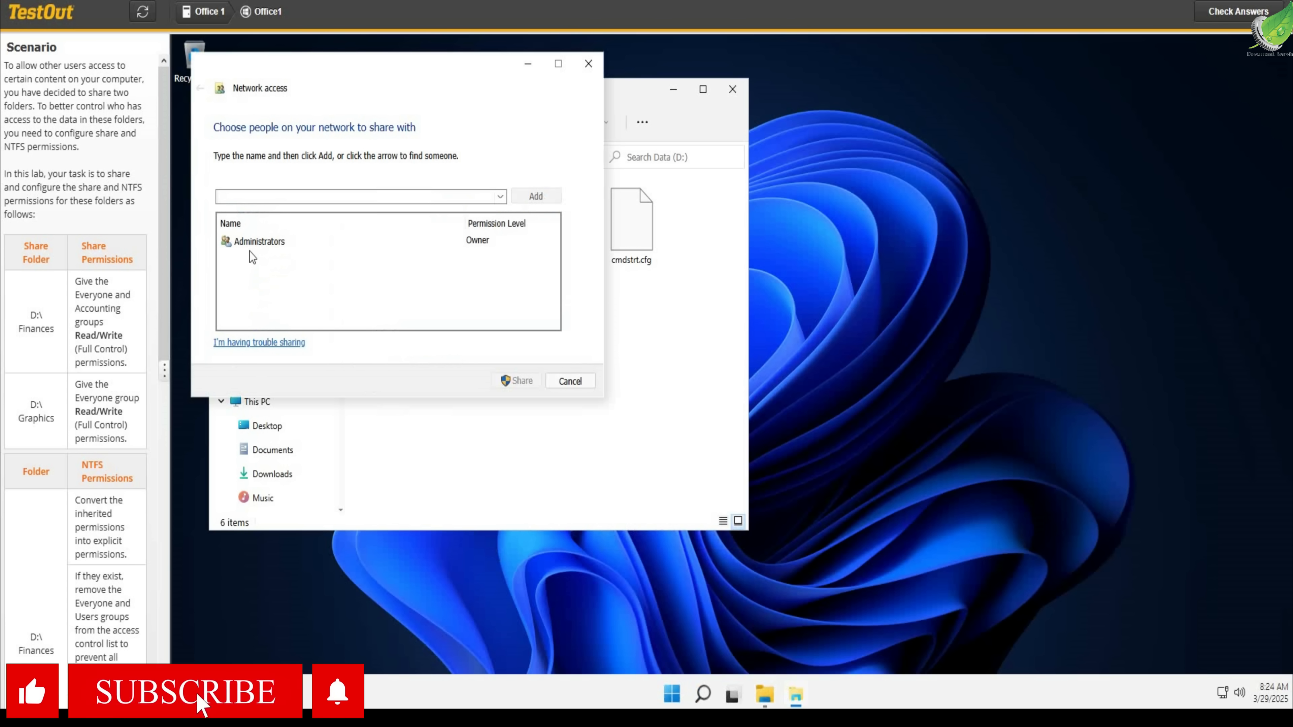
- Add the Everyone group to the Finances share with Read/Write permission
{"action": "left_click", "coordinate": [501, 197]}
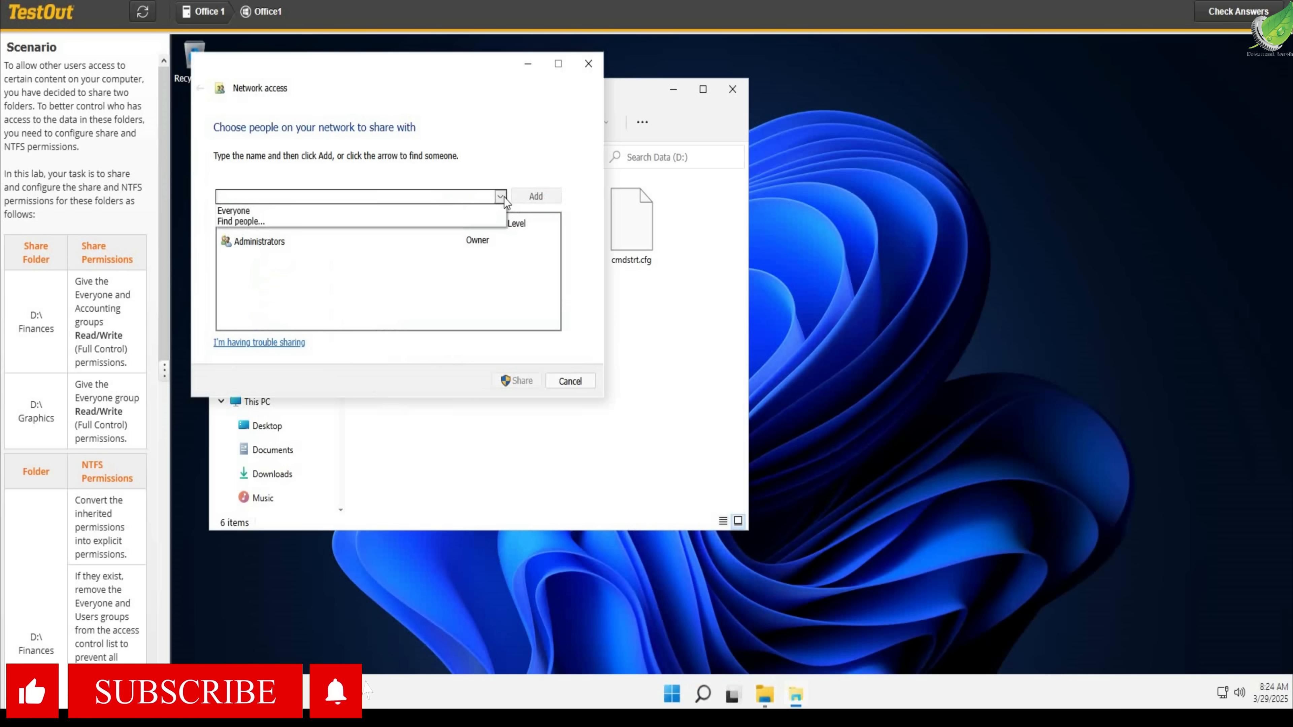
{"action": "left_click", "coordinate": [249, 211]}
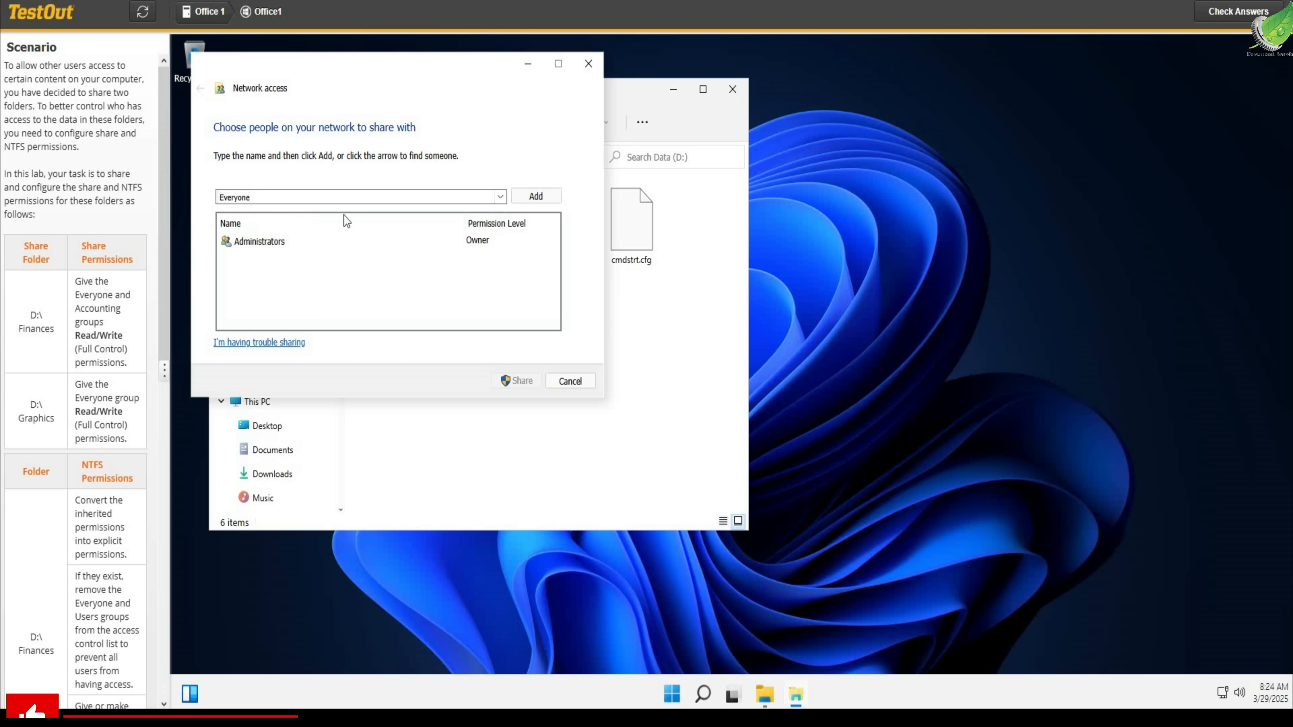
{"action": "left_click", "coordinate": [546, 200]}
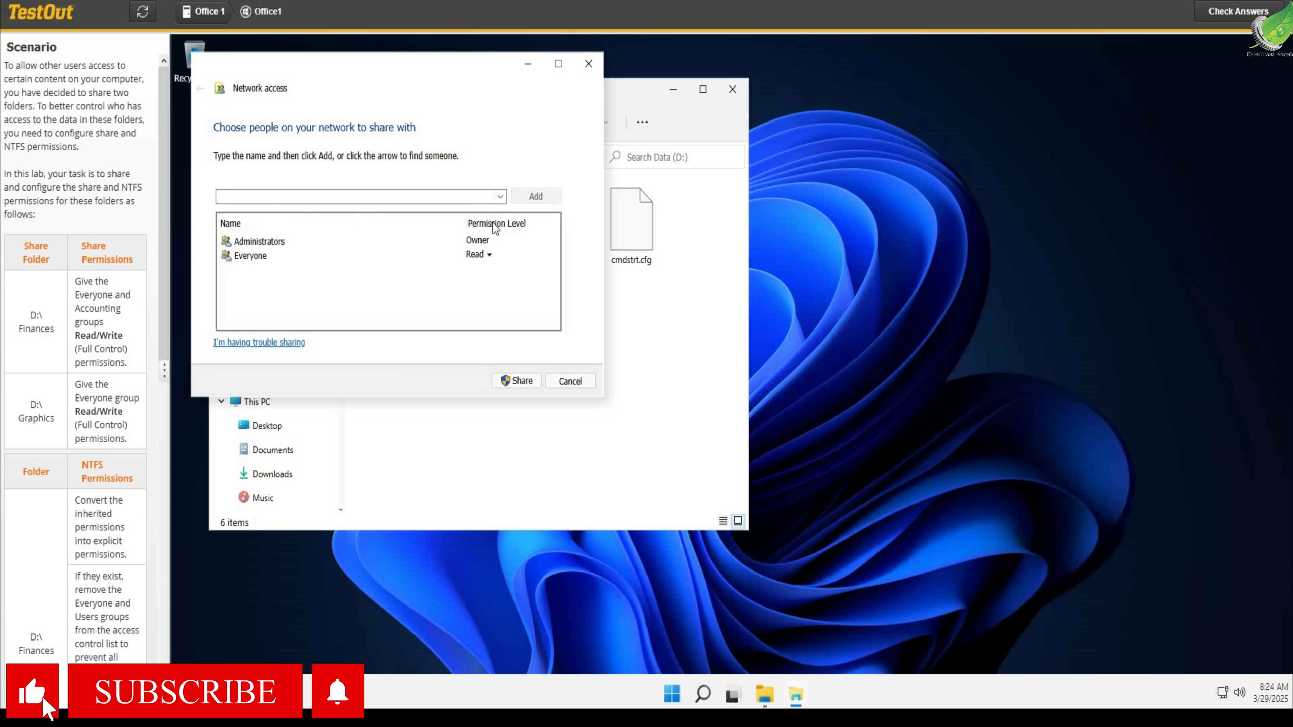
{"action": "left_click", "coordinate": [484, 259]}
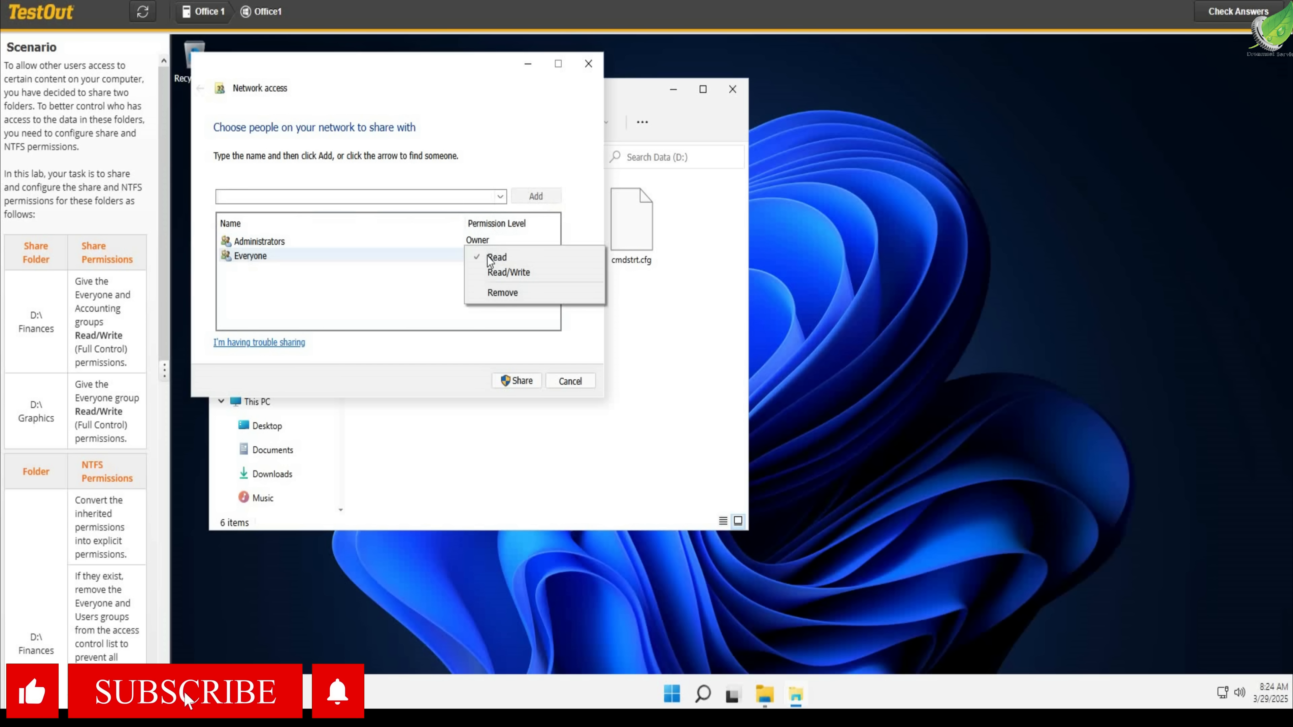
{"action": "left_click", "coordinate": [503, 272]}
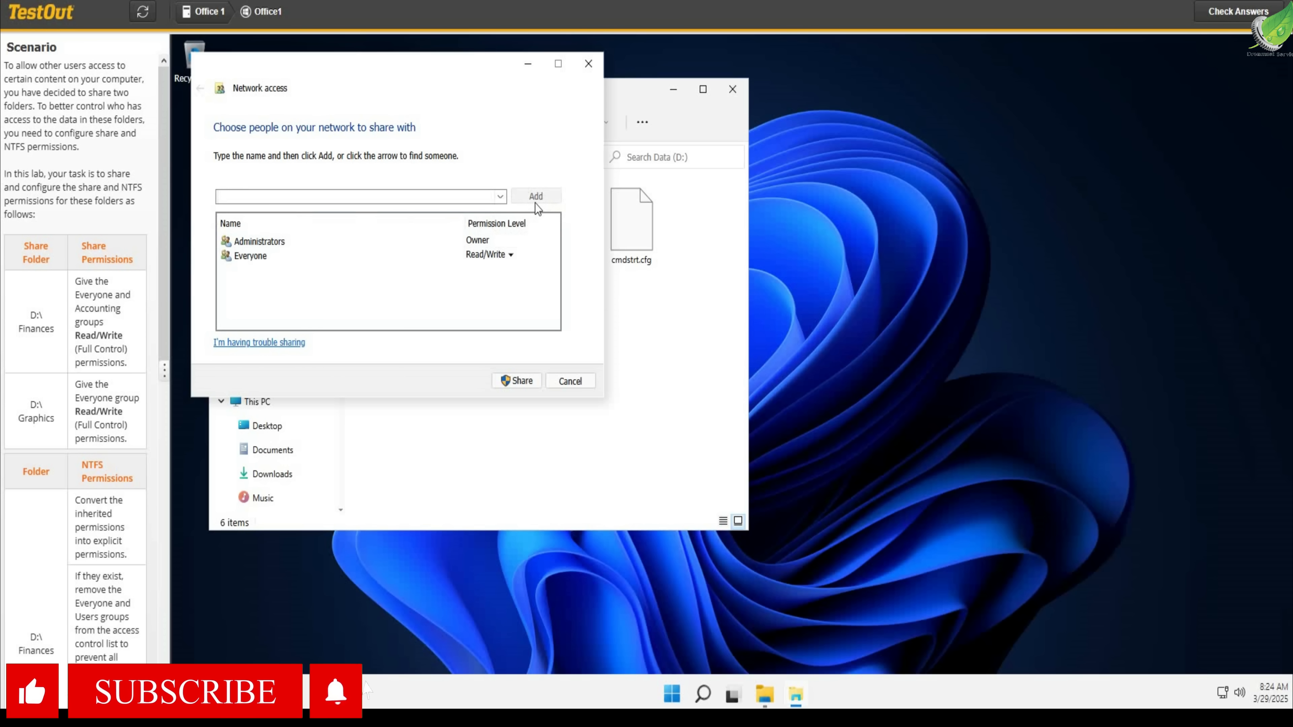
- Find and add the Accounting group with Read/Write permission, and share the Finances folder
{"action": "left_click", "coordinate": [500, 197]}
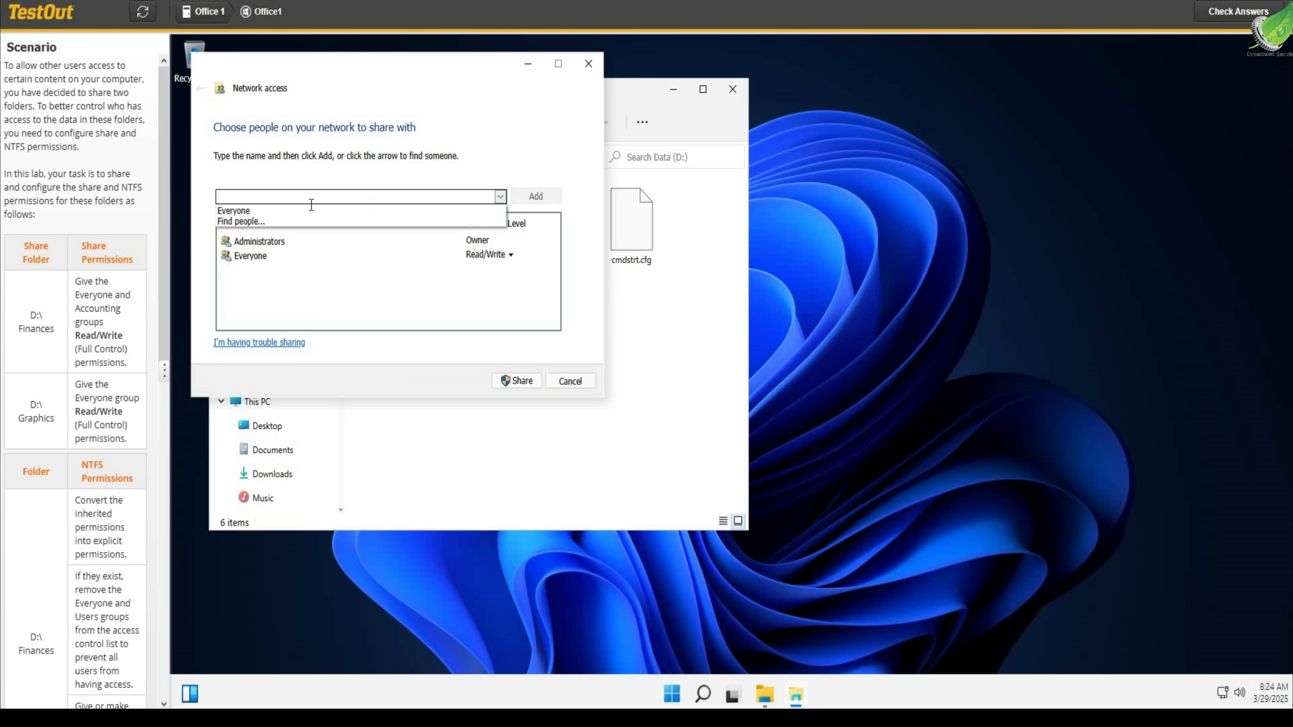
{"action": "left_click", "coordinate": [234, 222]}
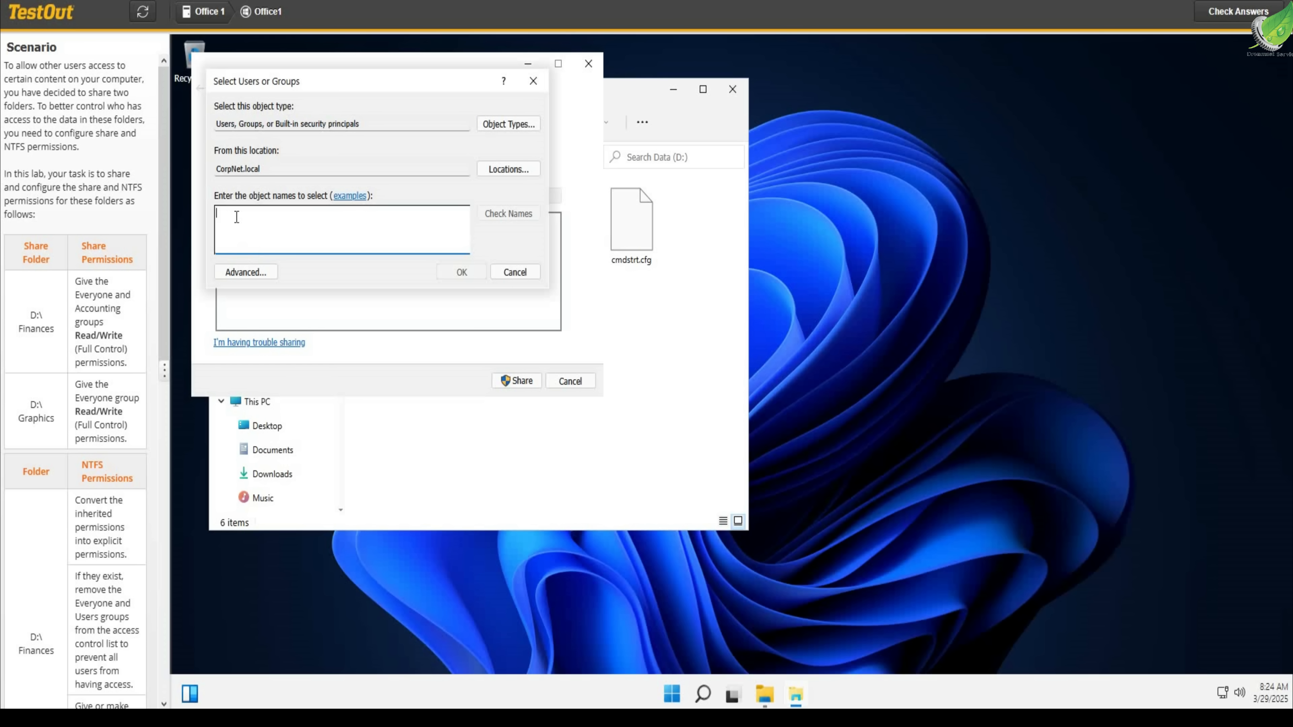
{"action": "type", "text": "Accounting"}
{"action": "left_click", "coordinate": [508, 217]}
{"action": "left_click", "coordinate": [464, 274]}
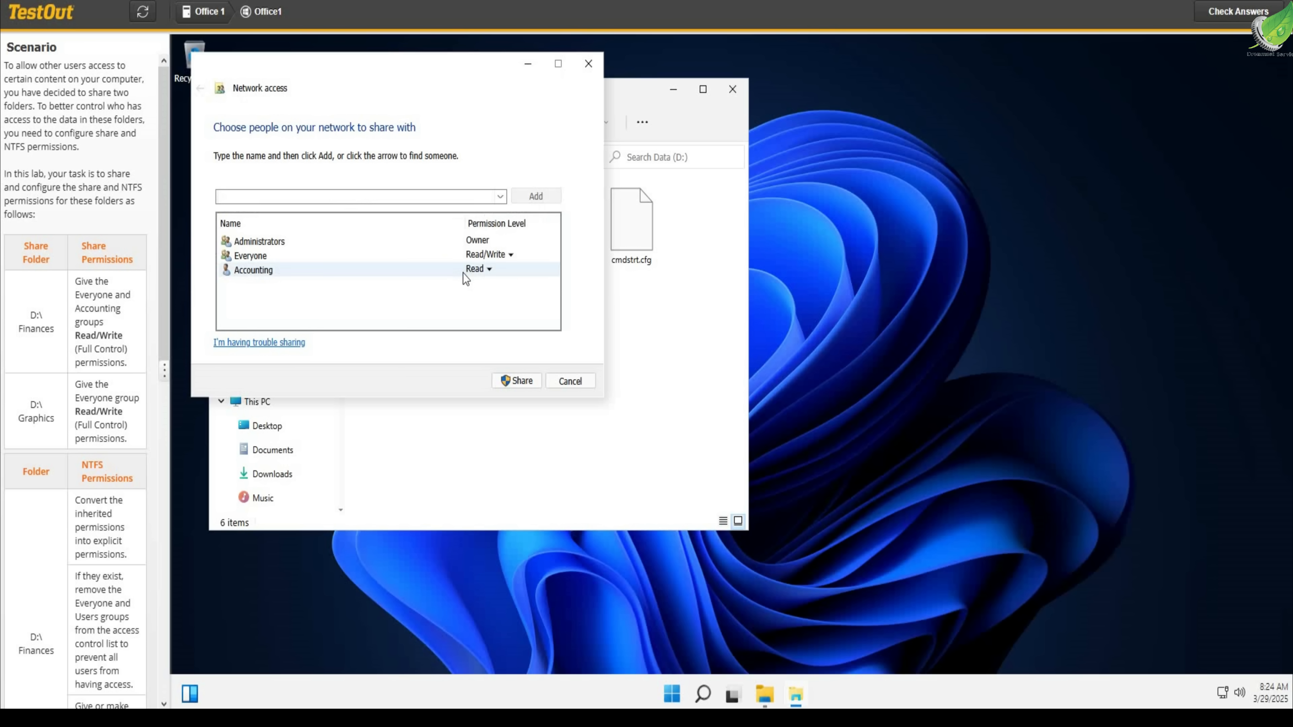
{"action": "left_click", "coordinate": [485, 267]}
{"action": "left_click", "coordinate": [503, 284]}
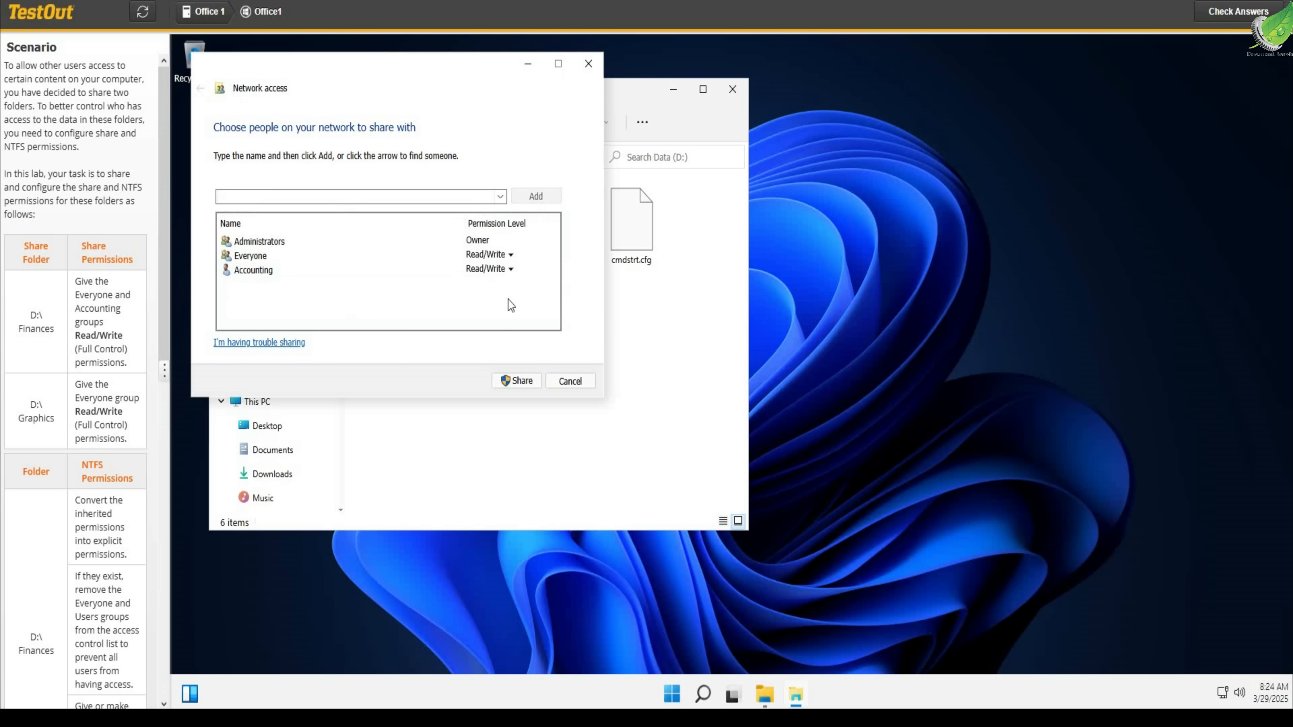
{"action": "left_click", "coordinate": [519, 384]}
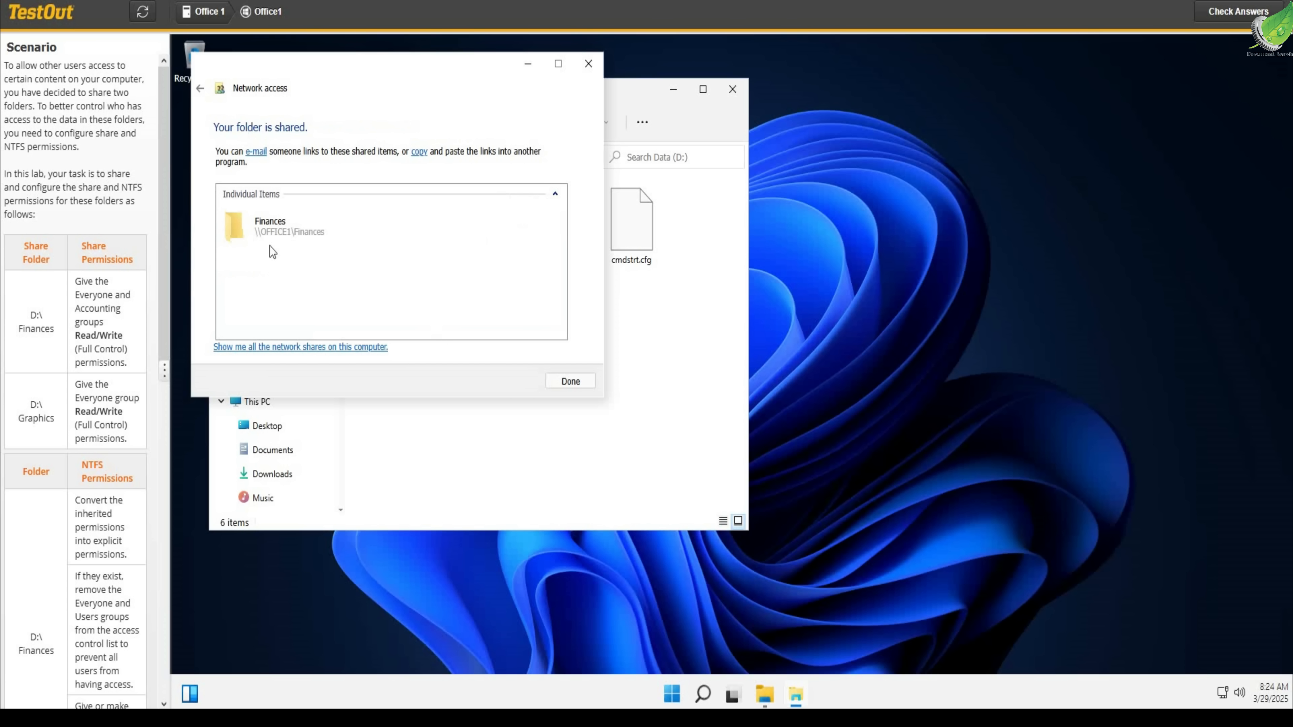
{"action": "left_click", "coordinate": [570, 381]}
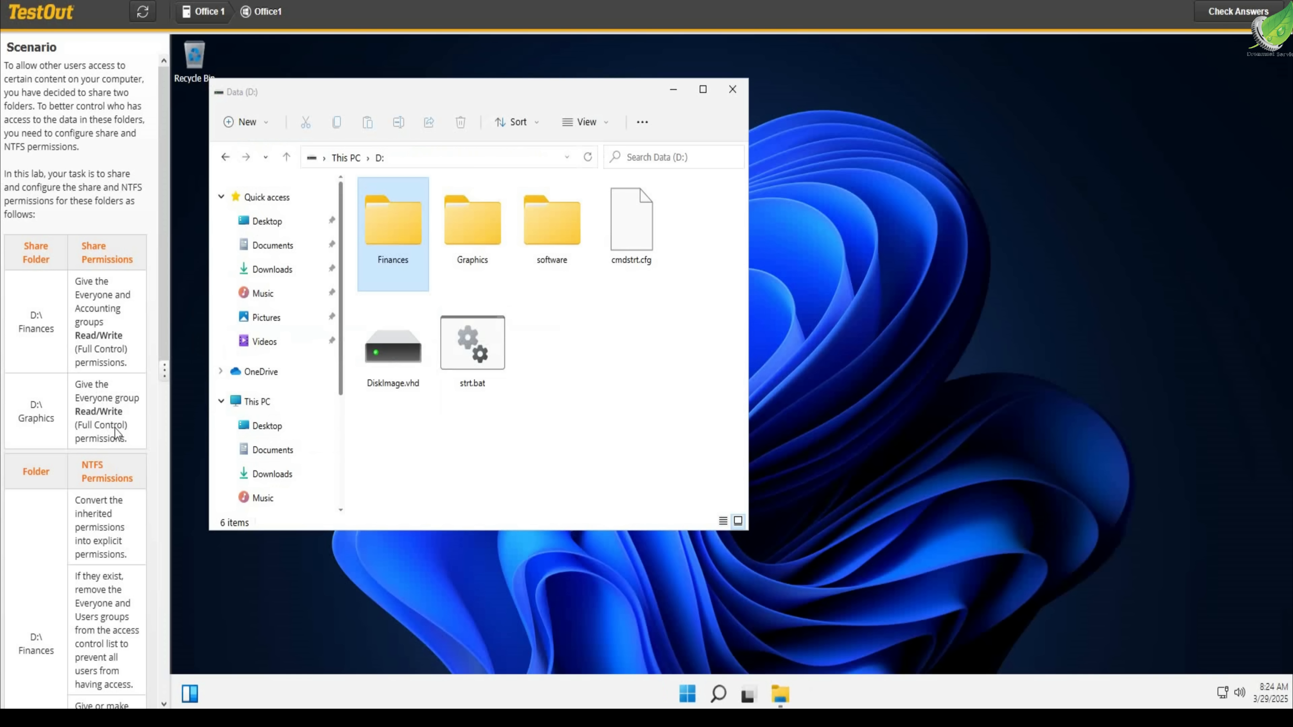
- Share the Graphics folder on D: with the Everyone group at Read/Write permission
{"action": "right_click", "coordinate": [467, 228]}
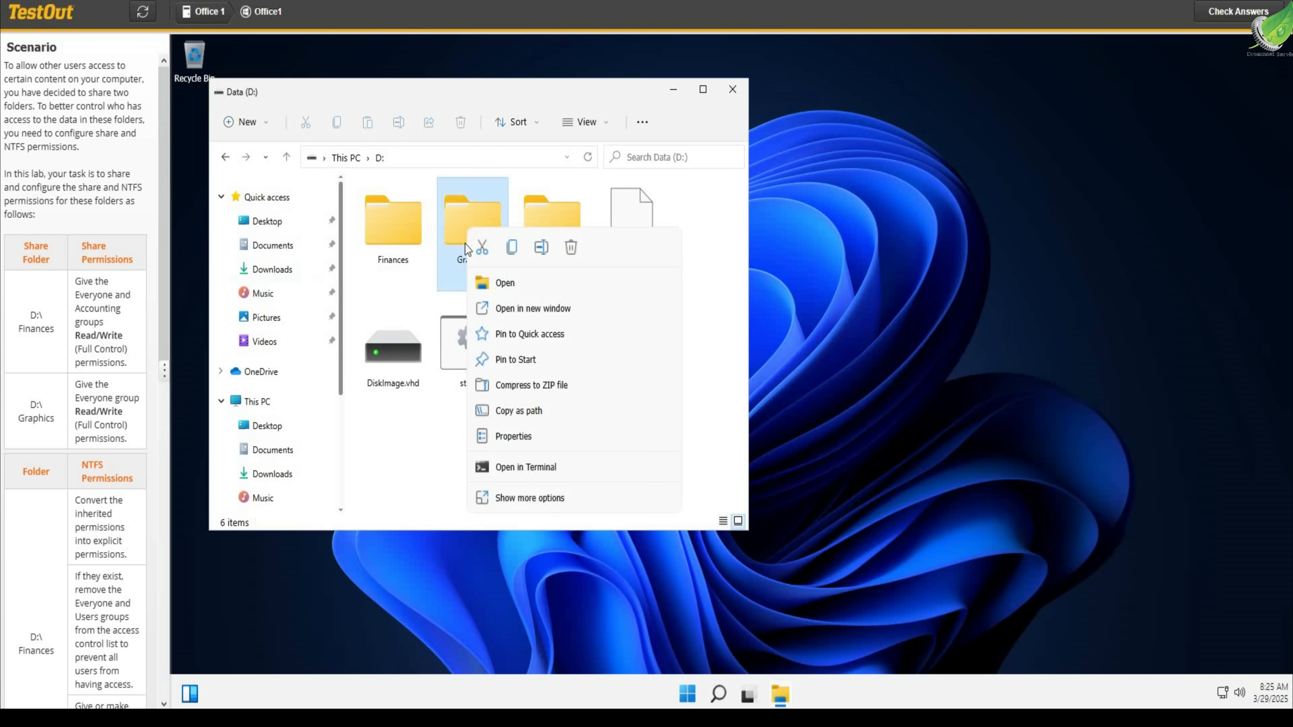
{"action": "left_click", "coordinate": [527, 495]}
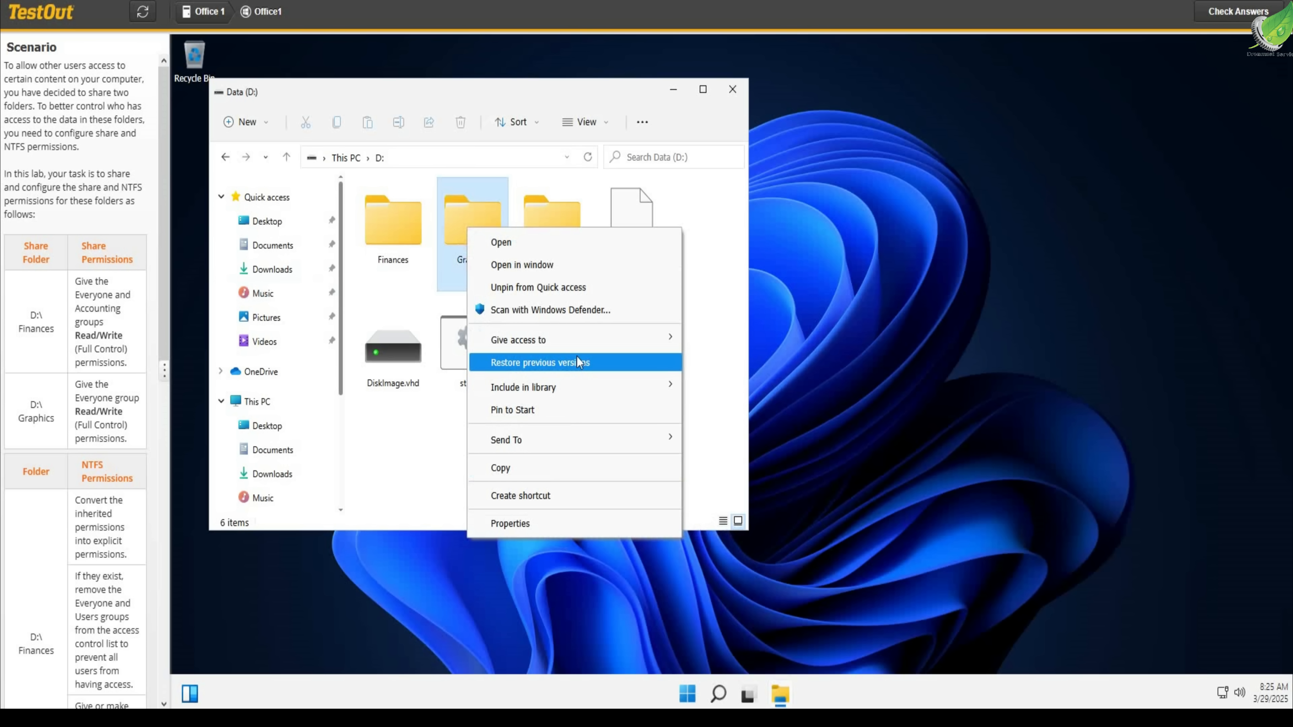
{"action": "mouse_move", "coordinate": [580, 342]}
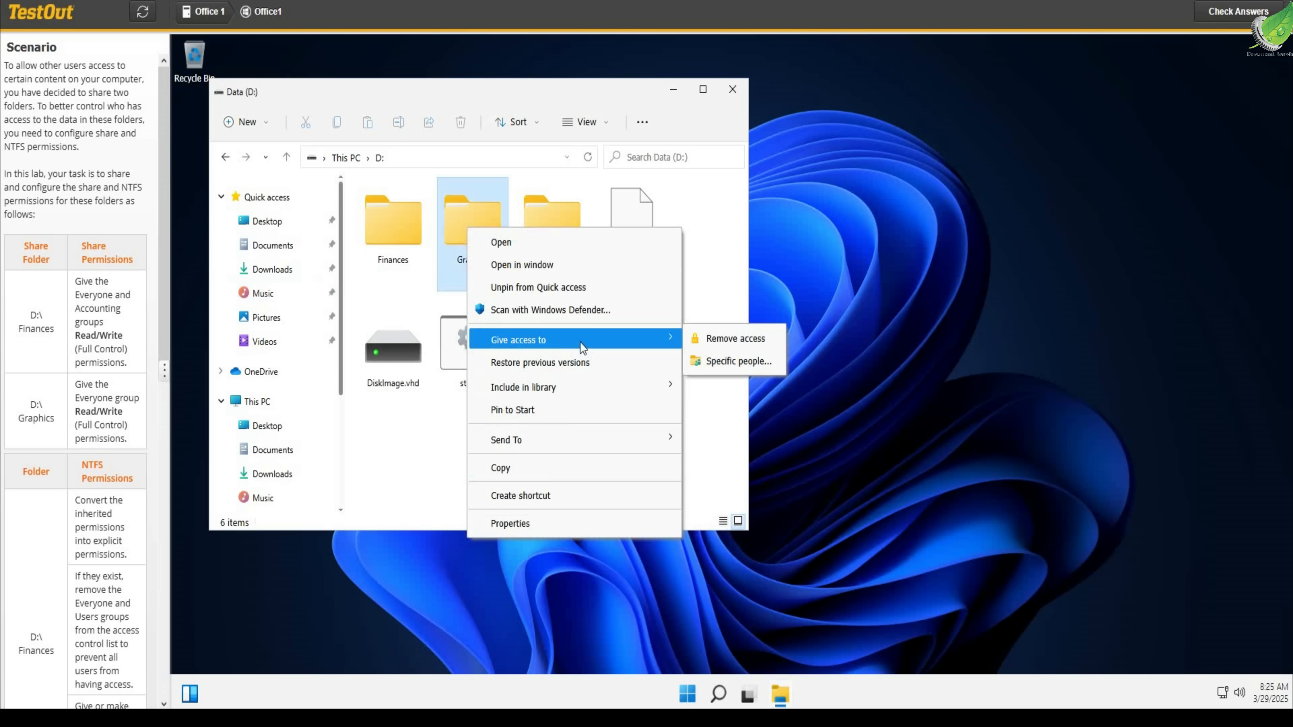
{"action": "left_click", "coordinate": [743, 362]}
{"action": "left_click", "coordinate": [531, 232]}
{"action": "left_click", "coordinate": [259, 246]}
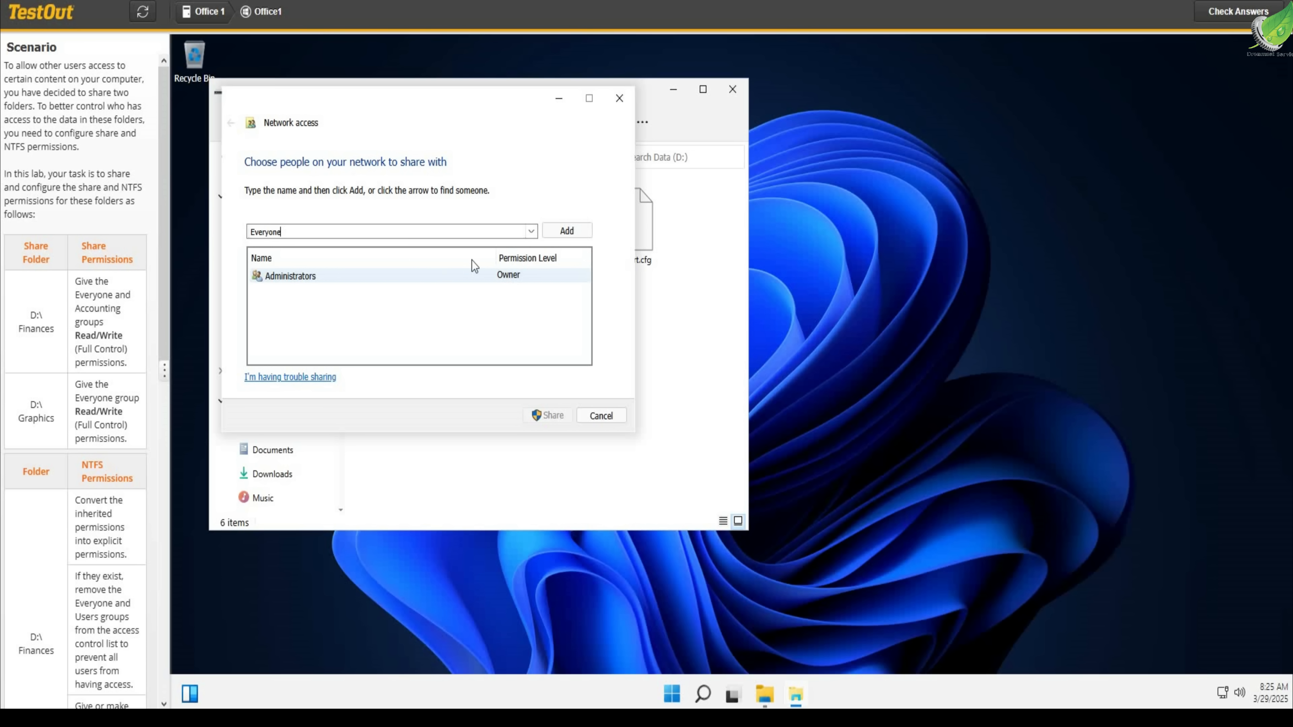
{"action": "left_click", "coordinate": [556, 231]}
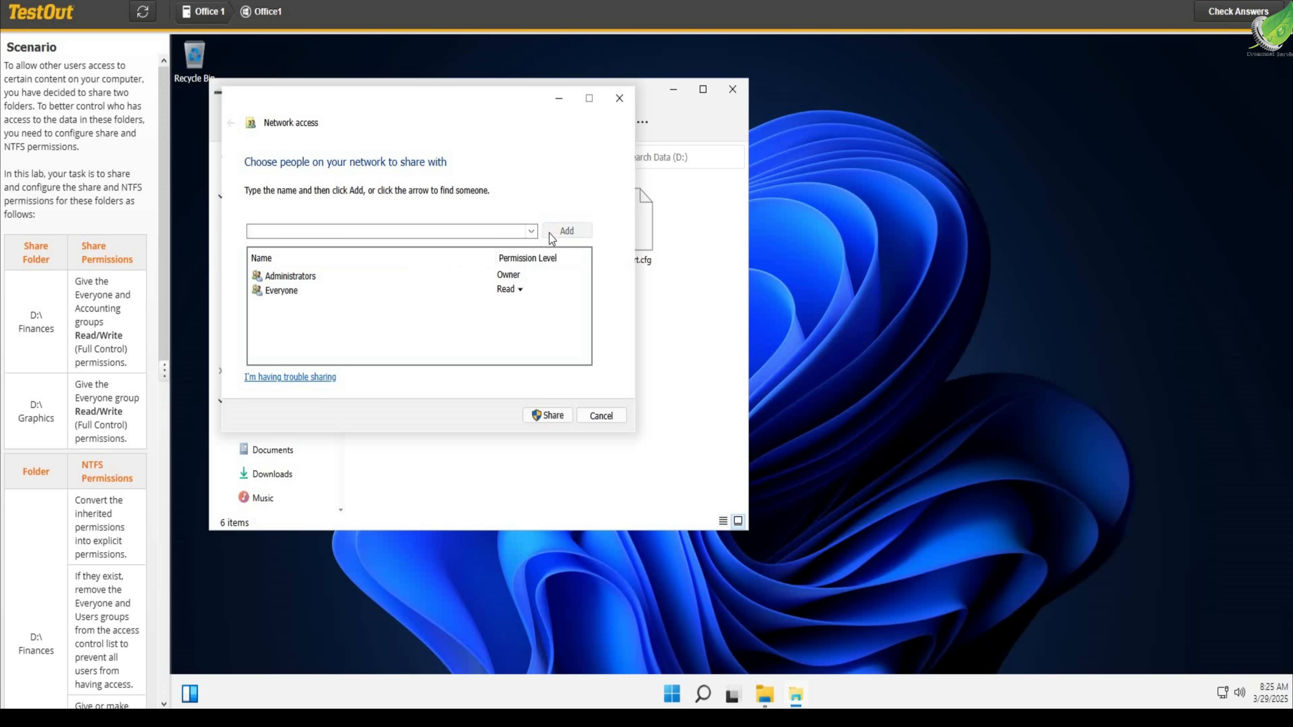
{"action": "left_click", "coordinate": [520, 291]}
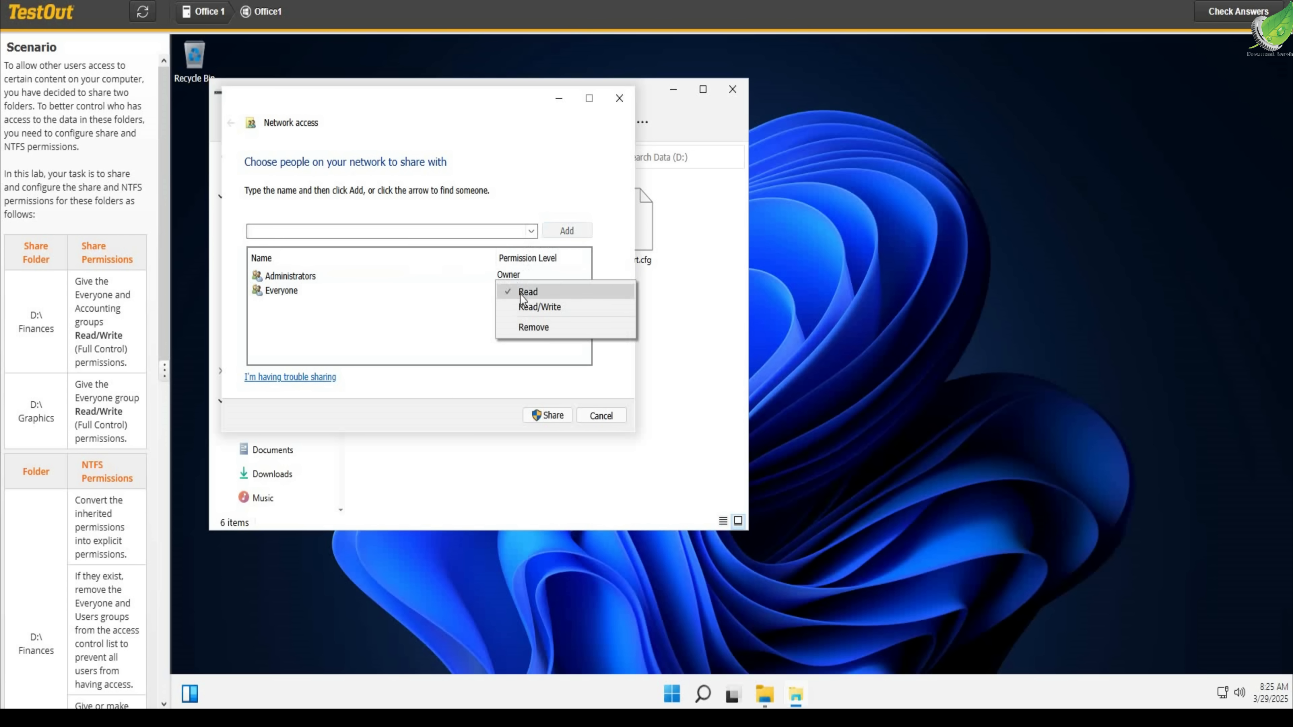
{"action": "left_click", "coordinate": [541, 312]}
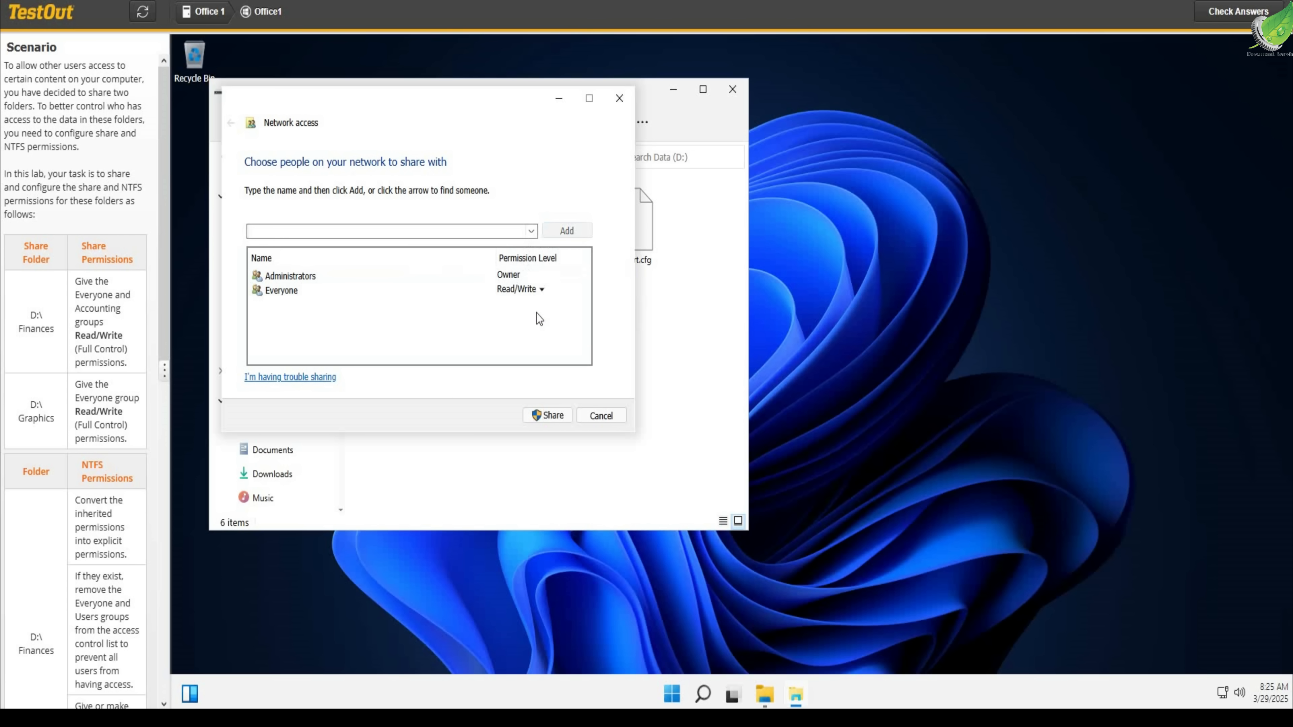
{"action": "left_click", "coordinate": [549, 420]}
{"action": "left_click", "coordinate": [598, 416]}
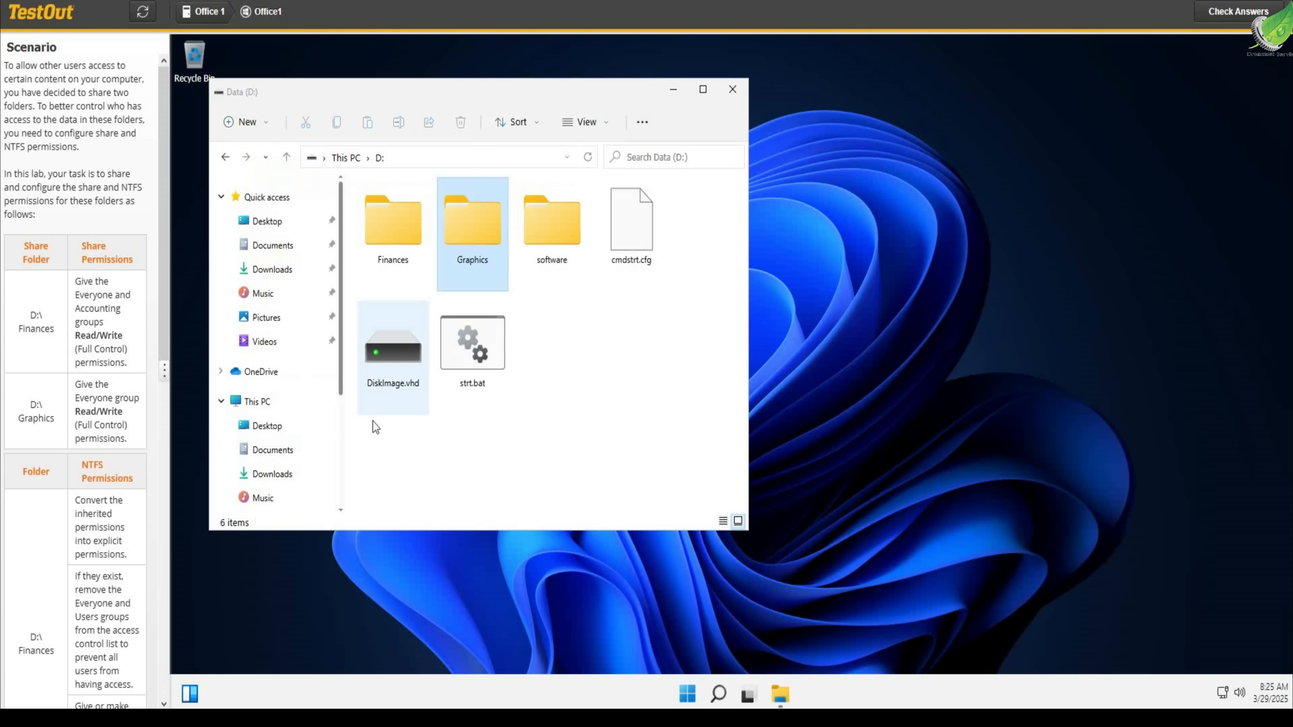
- Disable inheritance in the Finances folder's advanced security settings, converting inherited permissions into explicit ones, and apply the change
{"action": "scroll", "coordinate": [73, 519], "scroll_direction": "down", "scroll_amount": 5}
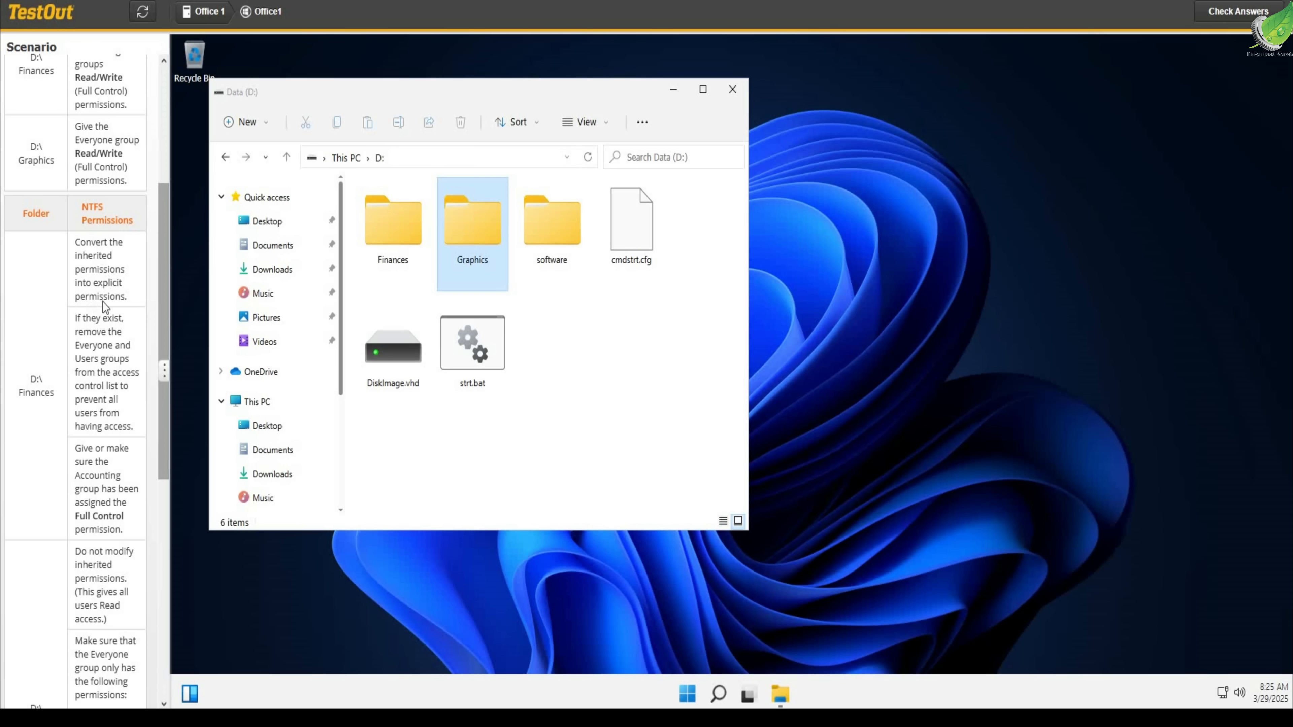
{"action": "left_click", "coordinate": [397, 223]}
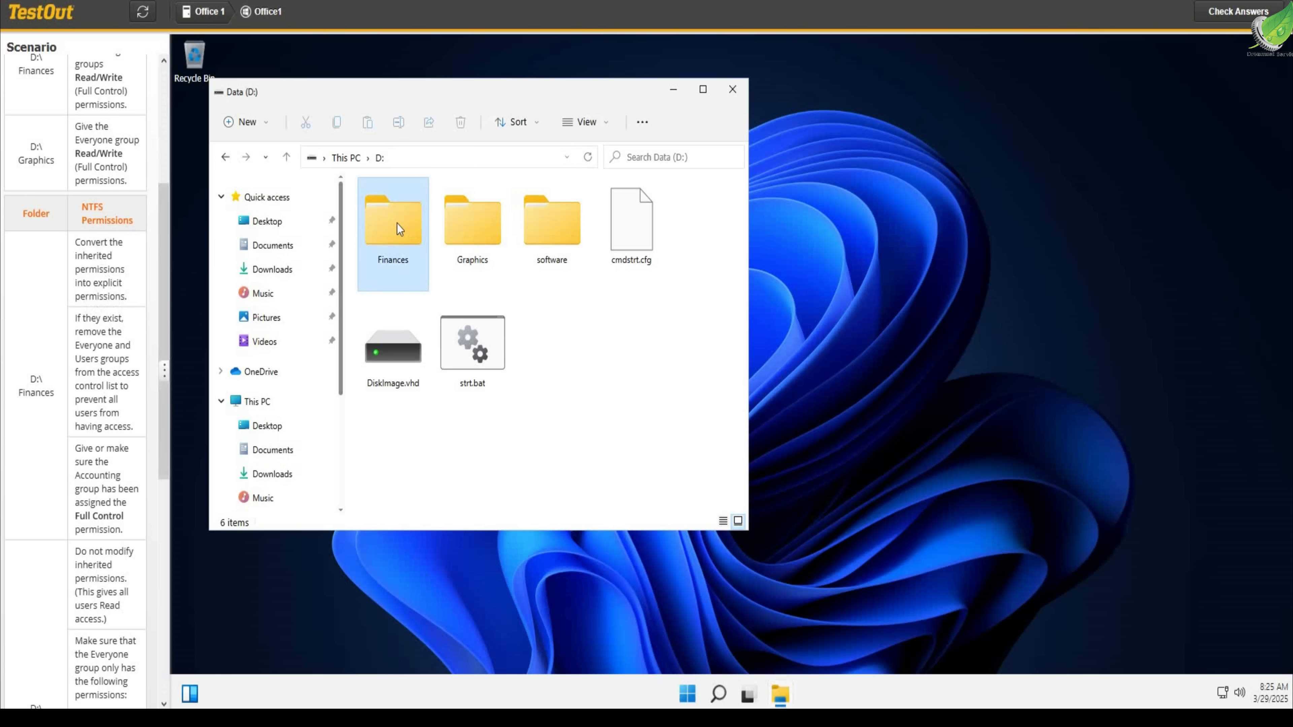
{"action": "right_click", "coordinate": [397, 224]}
{"action": "left_click", "coordinate": [456, 436]}
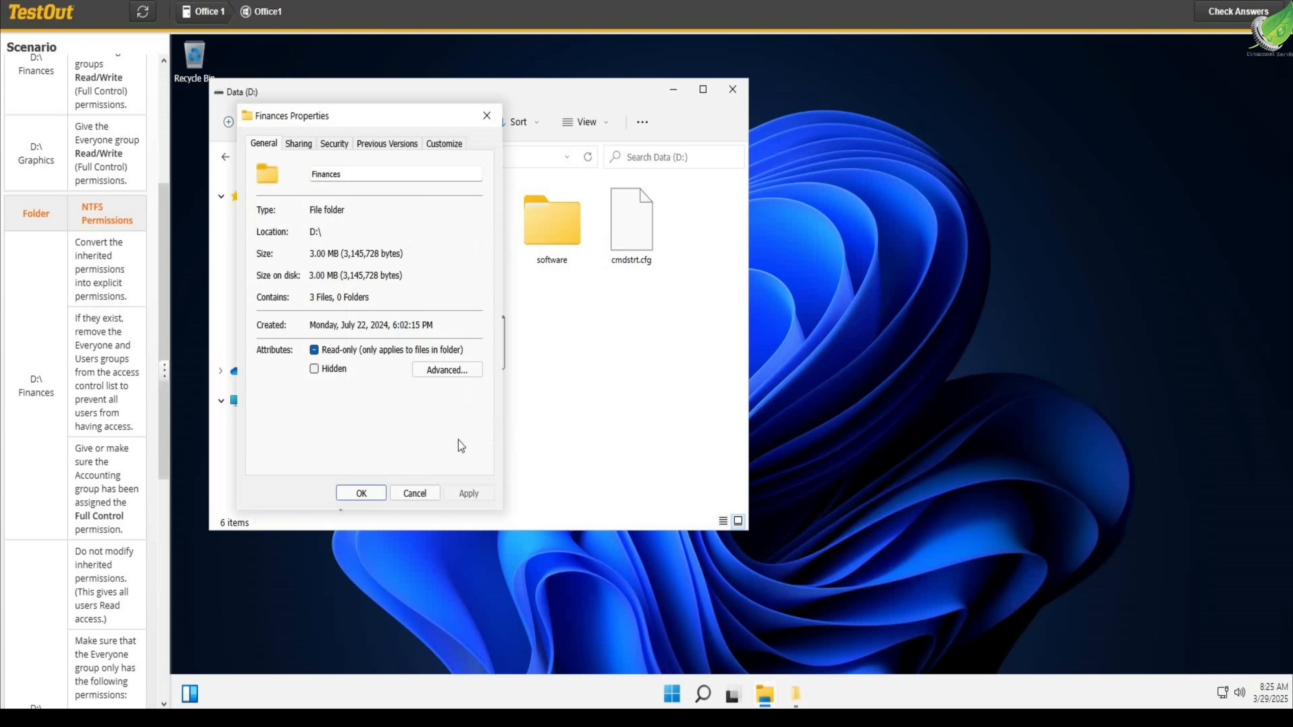
{"action": "left_click", "coordinate": [329, 148]}
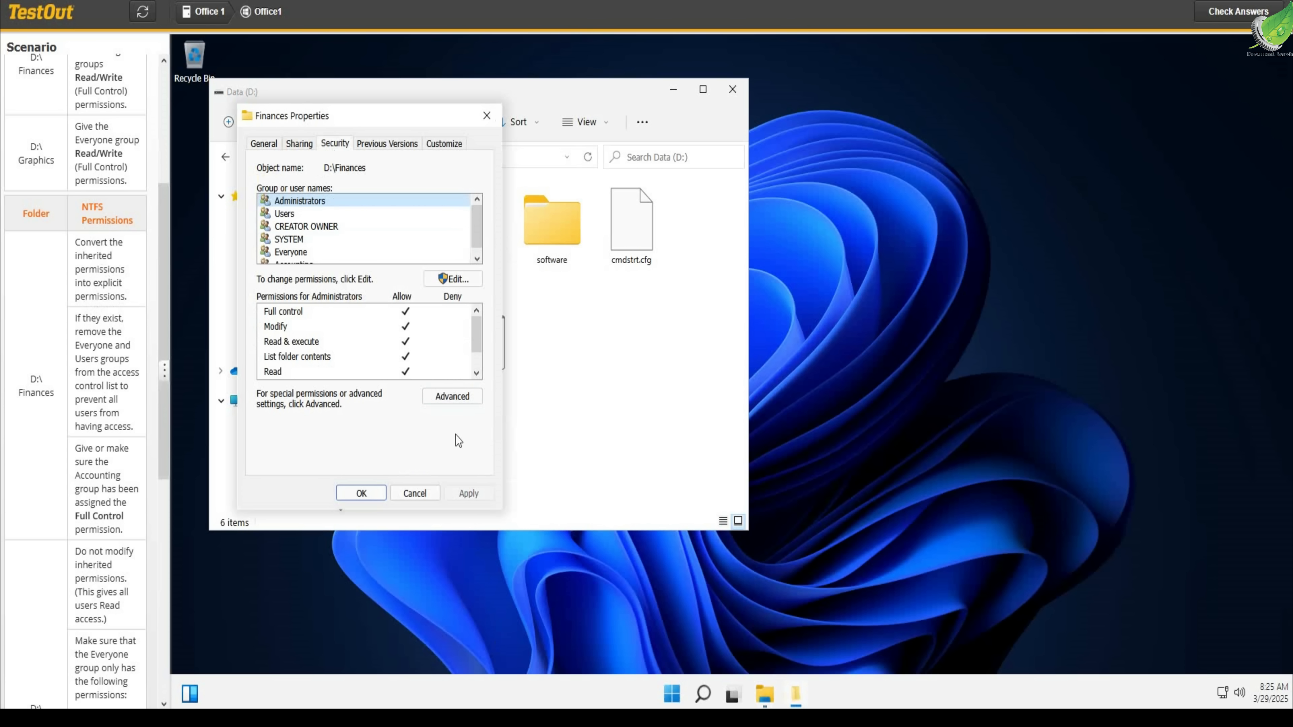
{"action": "left_click", "coordinate": [453, 396]}
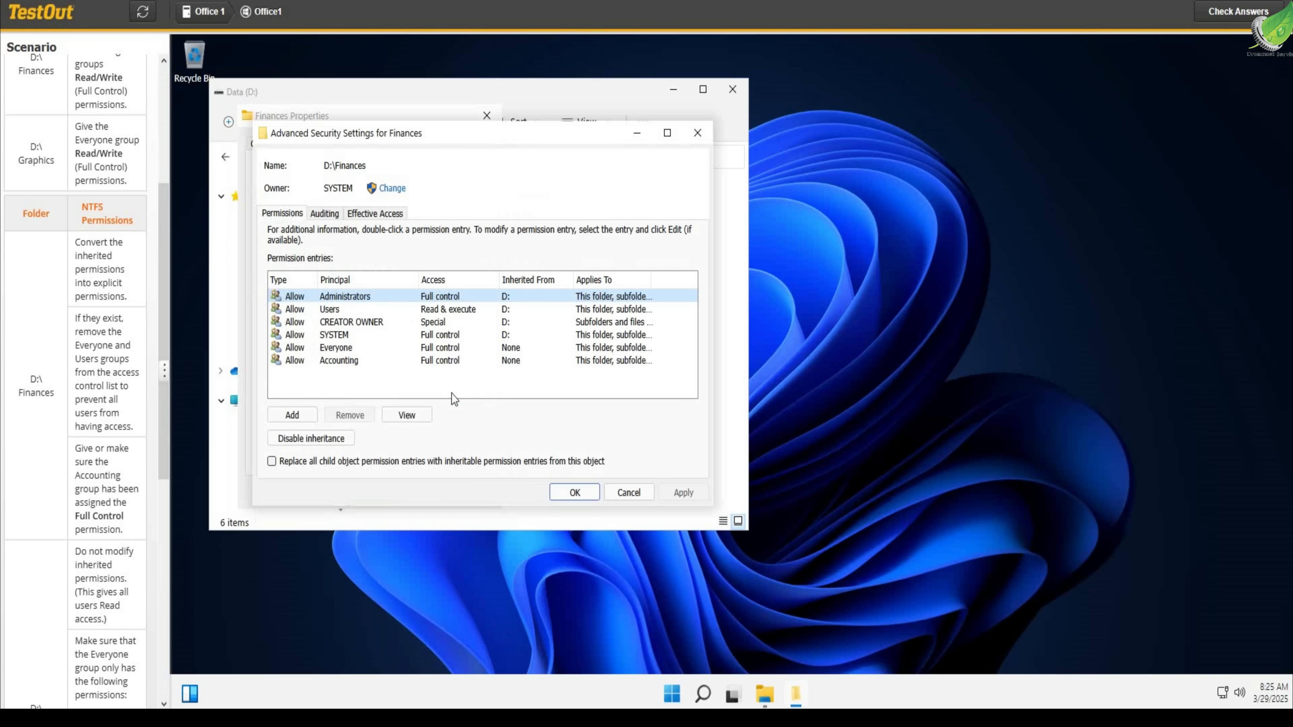
{"action": "left_click", "coordinate": [302, 440]}
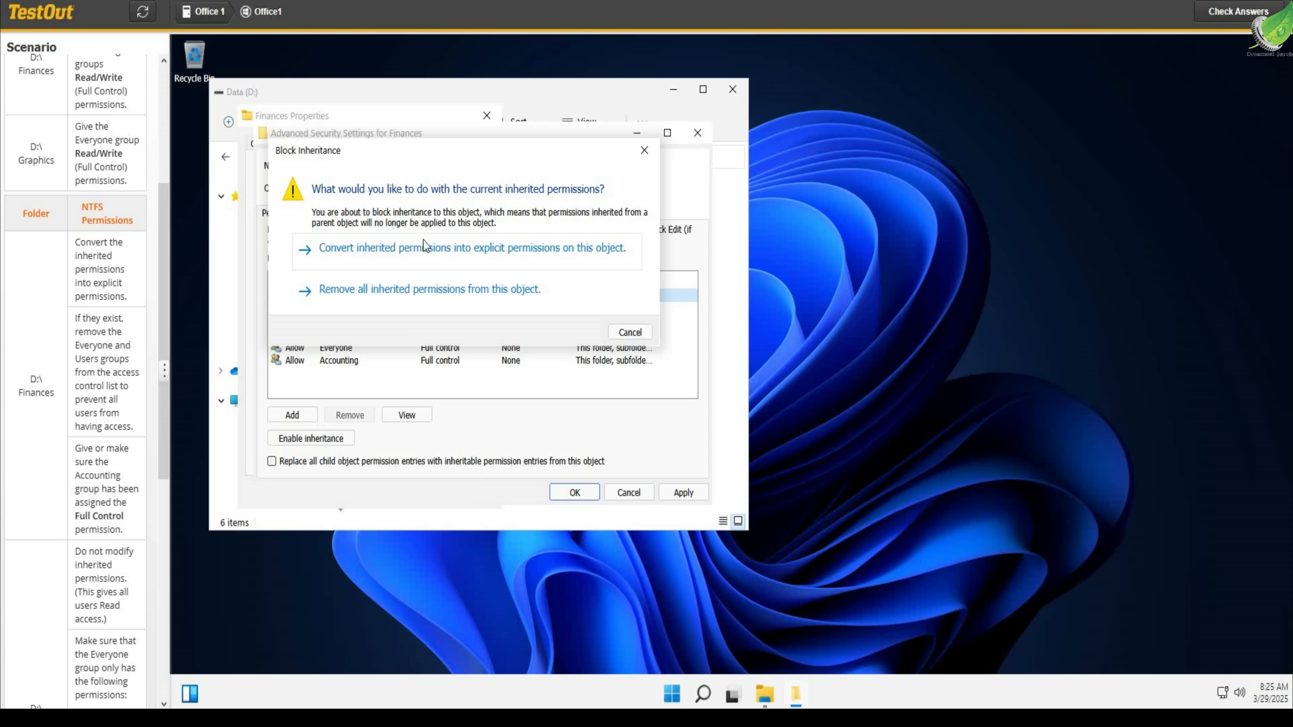
{"action": "left_click", "coordinate": [537, 255]}
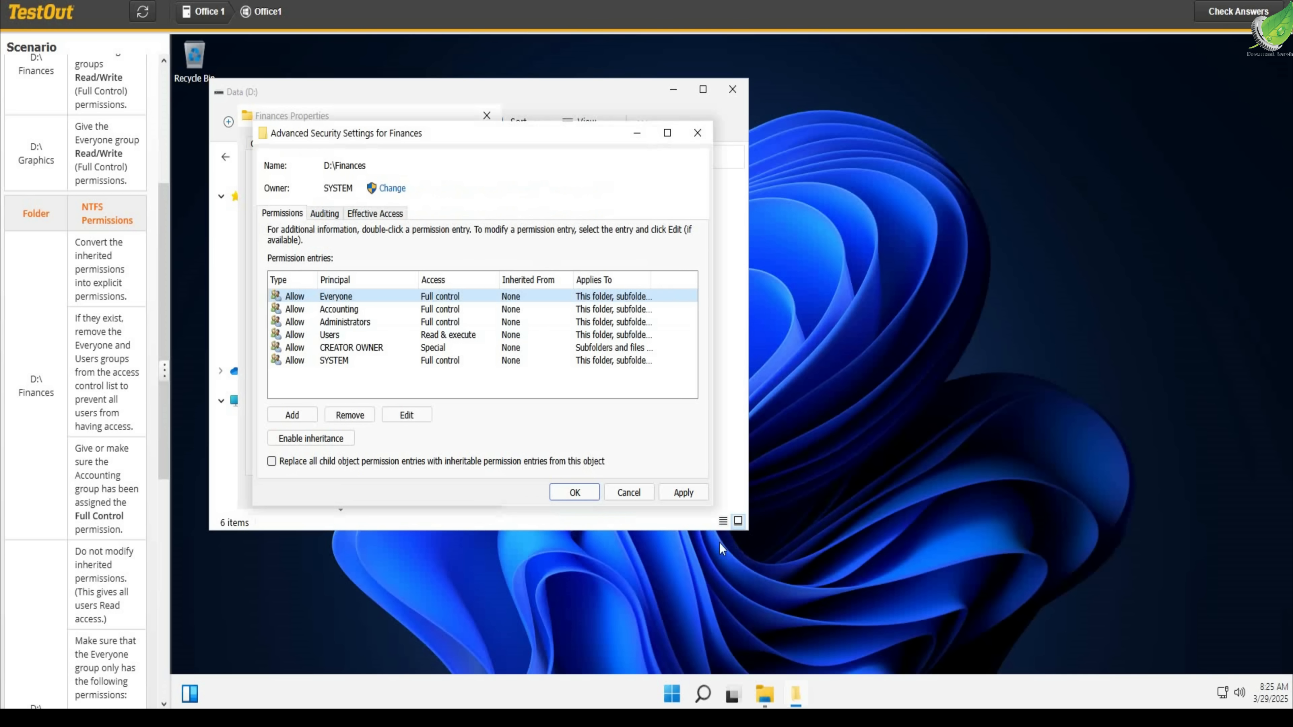
{"action": "left_click", "coordinate": [677, 494]}
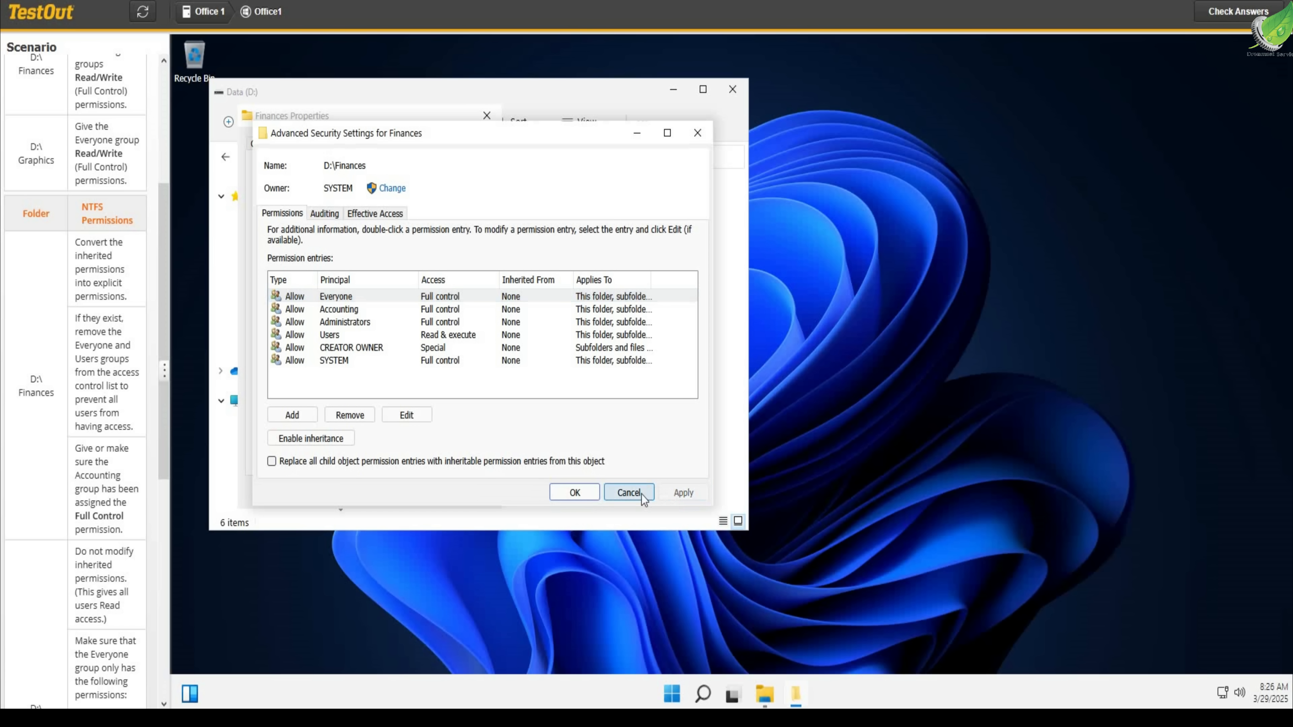
{"action": "left_click", "coordinate": [580, 493]}
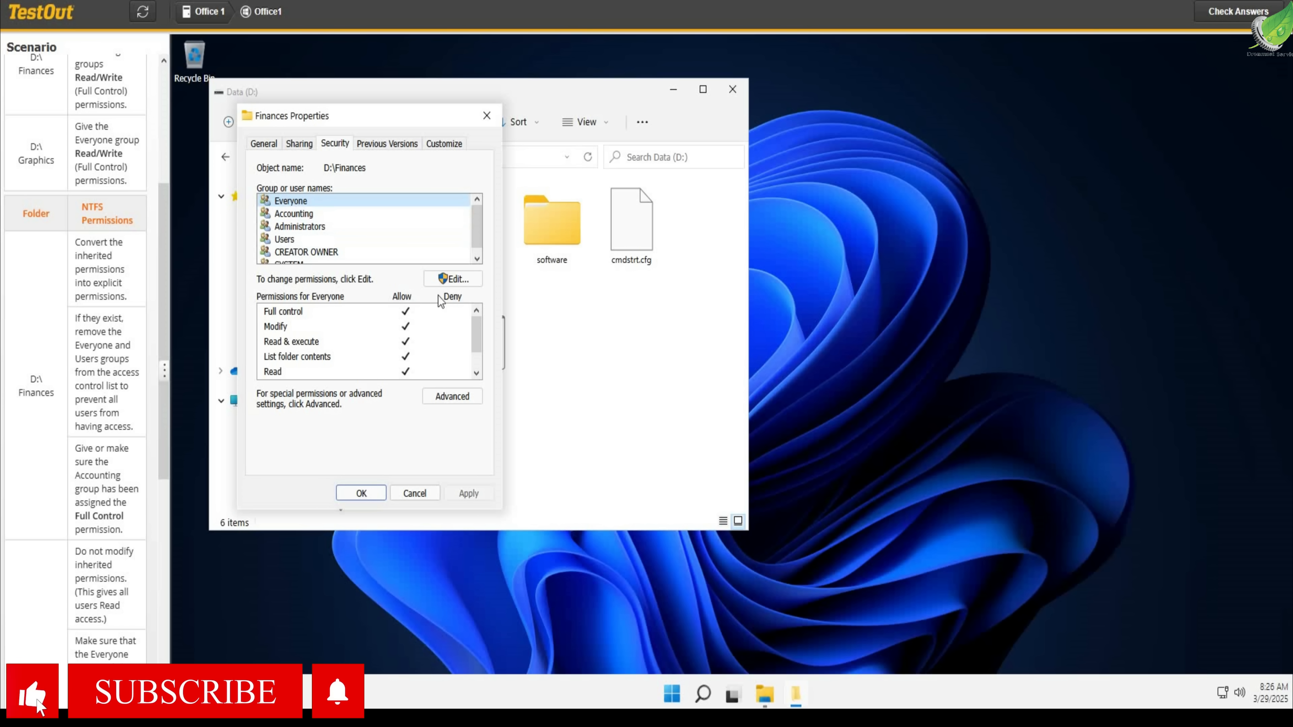
- Edit the Finances folder's NTFS permissions to remove the Everyone and Users groups from the access control list
{"action": "left_click", "coordinate": [450, 279]}
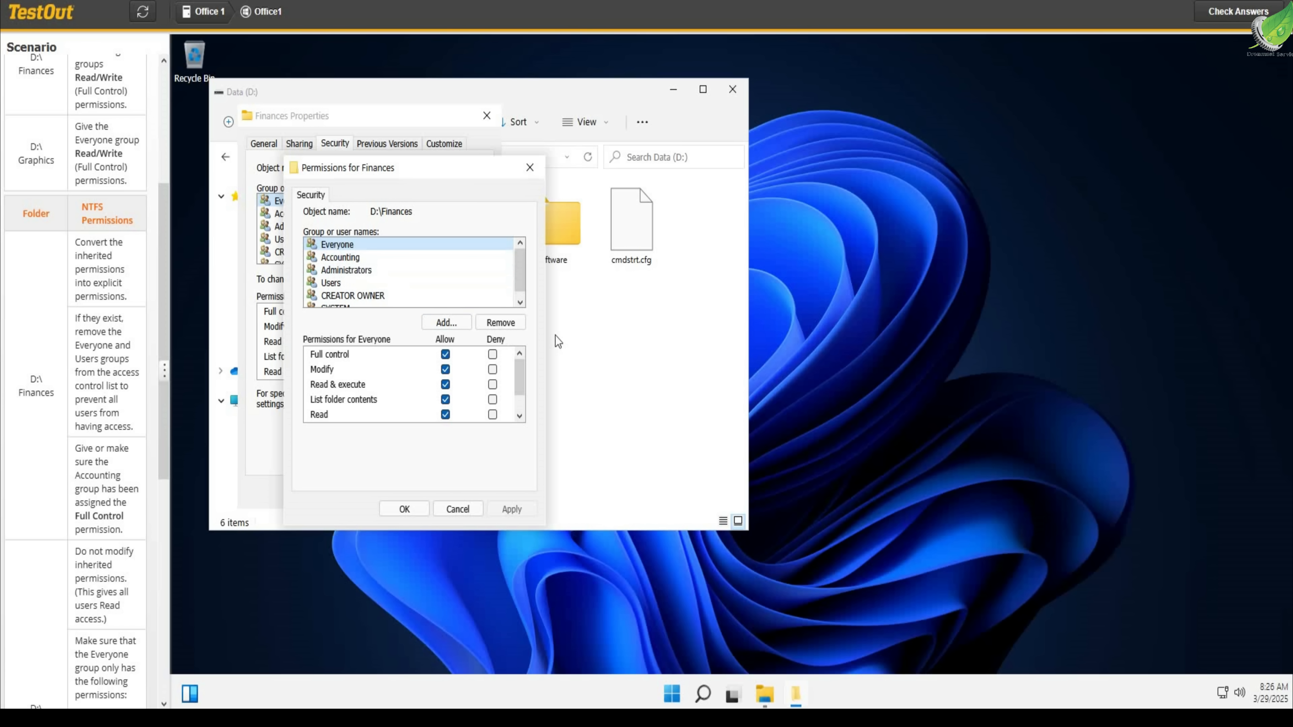
{"action": "left_click", "coordinate": [502, 324]}
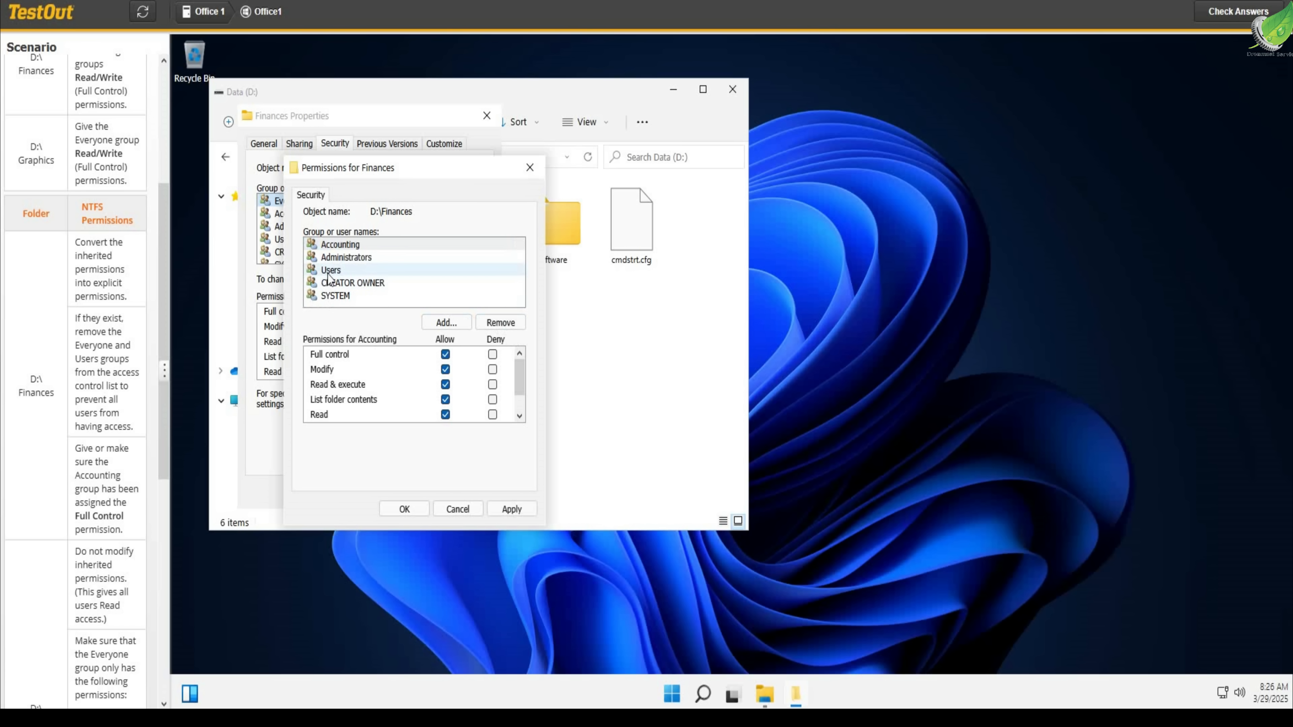
{"action": "left_click", "coordinate": [329, 273]}
{"action": "left_click", "coordinate": [498, 324]}
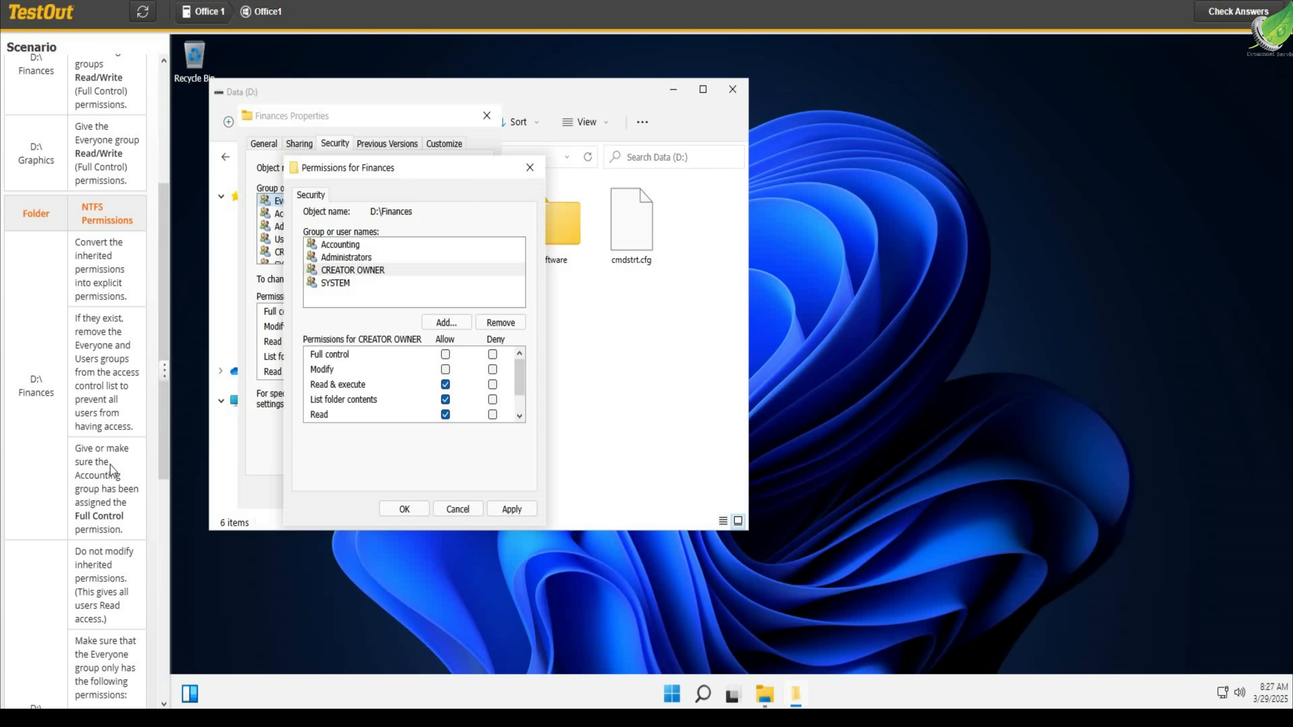
- Check the Accounting group's permissions on the Finances folder for Full control, apply the permission changes, and close the folder's properties
{"action": "left_click", "coordinate": [343, 247]}
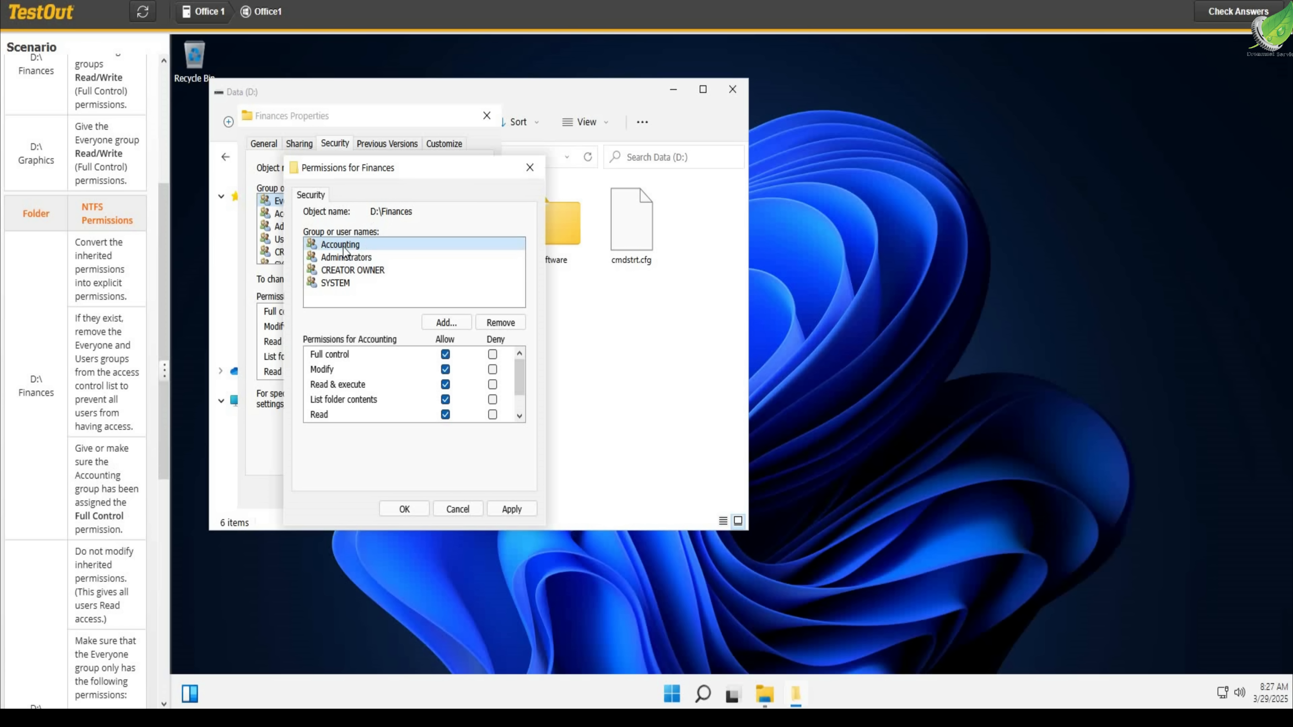
{"action": "left_click_drag", "start_coordinate": [522, 380], "coordinate": [520, 407]}
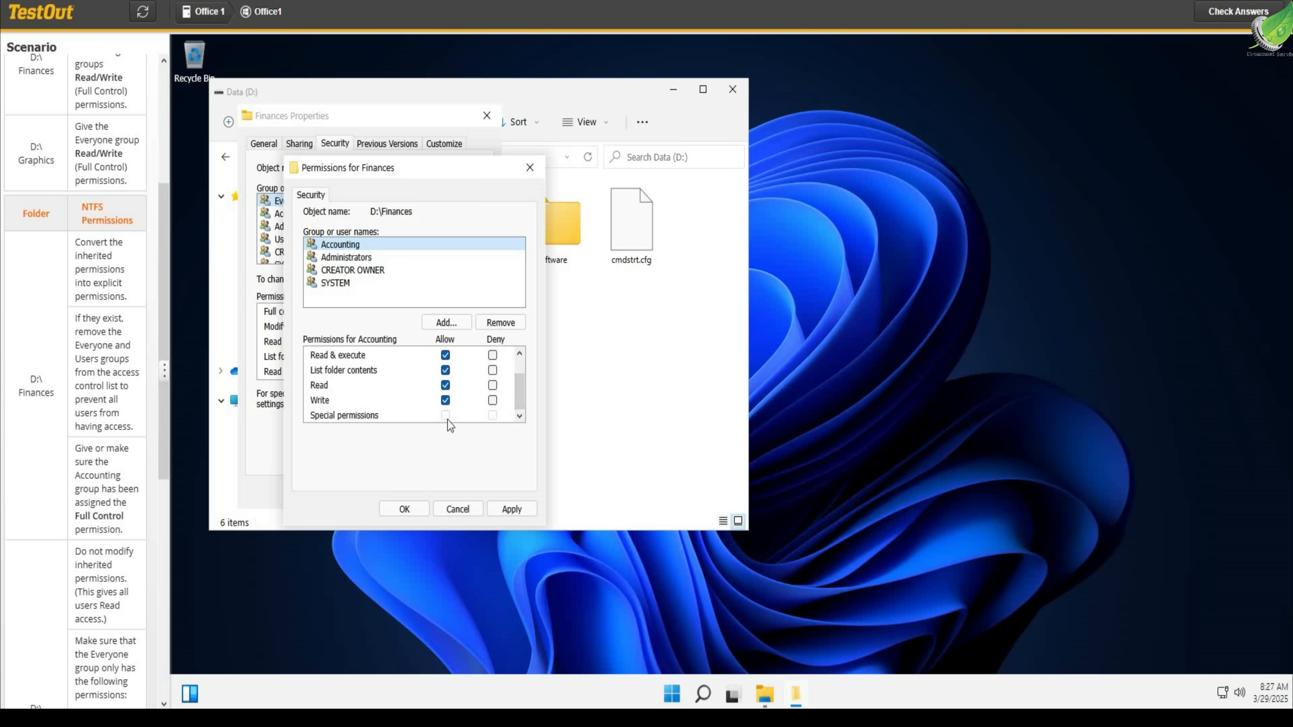
{"action": "left_click_drag", "start_coordinate": [525, 397], "coordinate": [515, 361]}
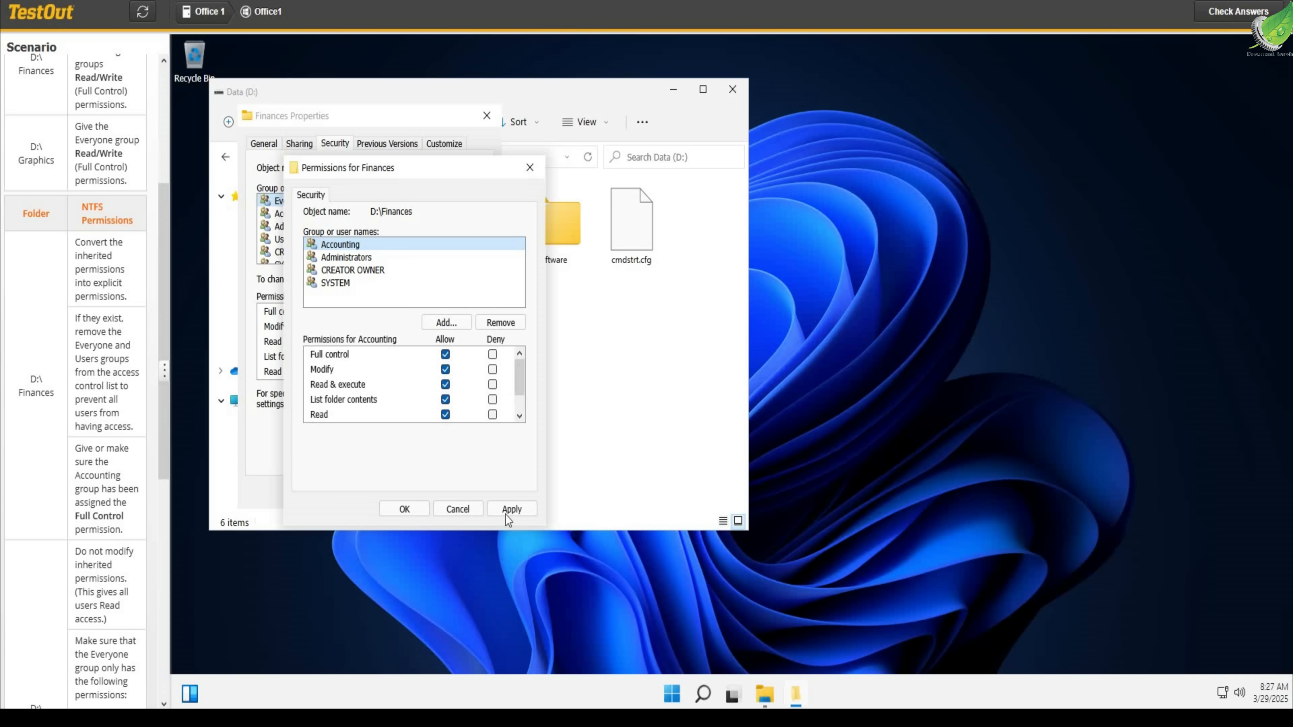
{"action": "left_click", "coordinate": [510, 508]}
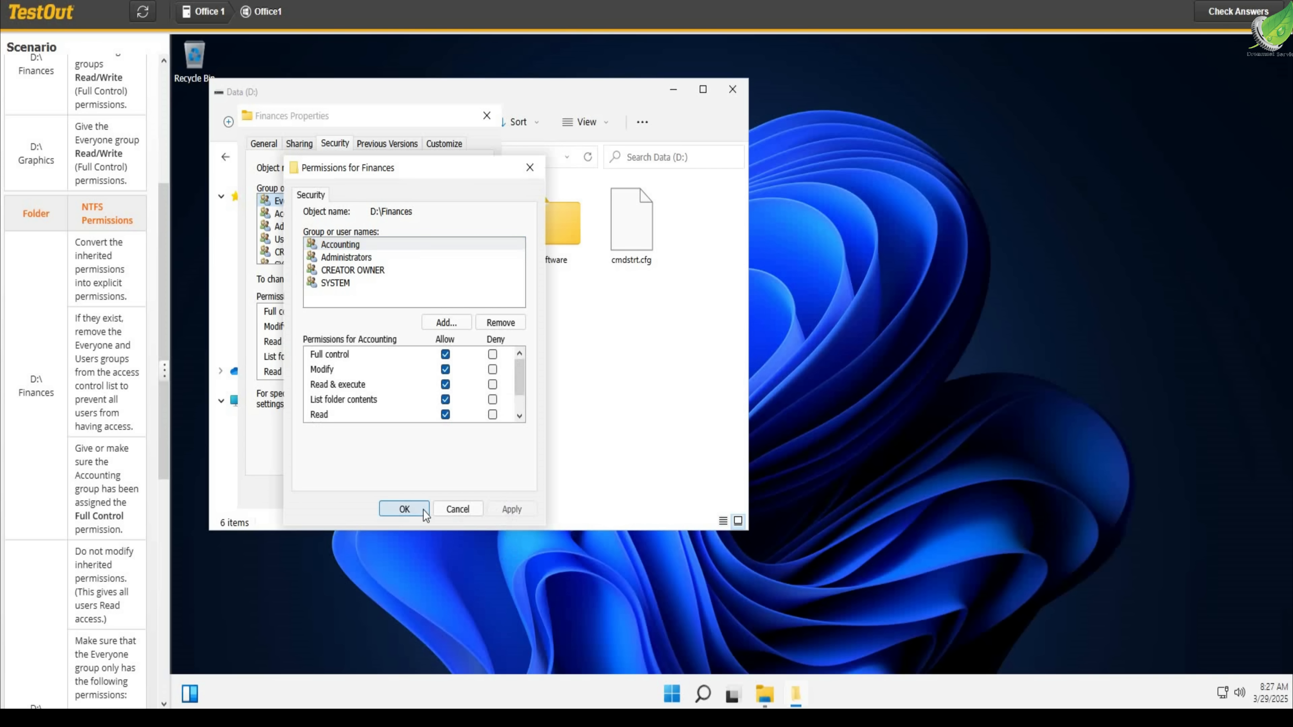
{"action": "left_click", "coordinate": [406, 509]}
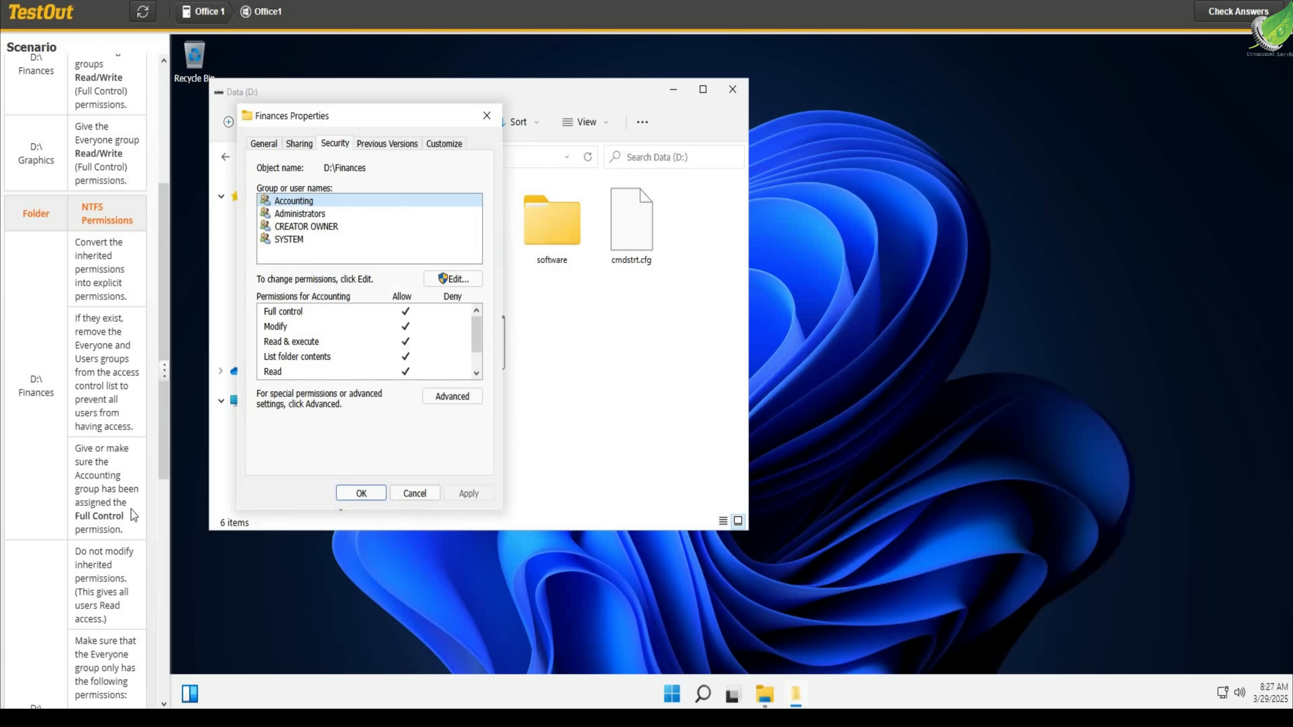
{"action": "left_click_drag", "start_coordinate": [163, 408], "coordinate": [168, 547]}
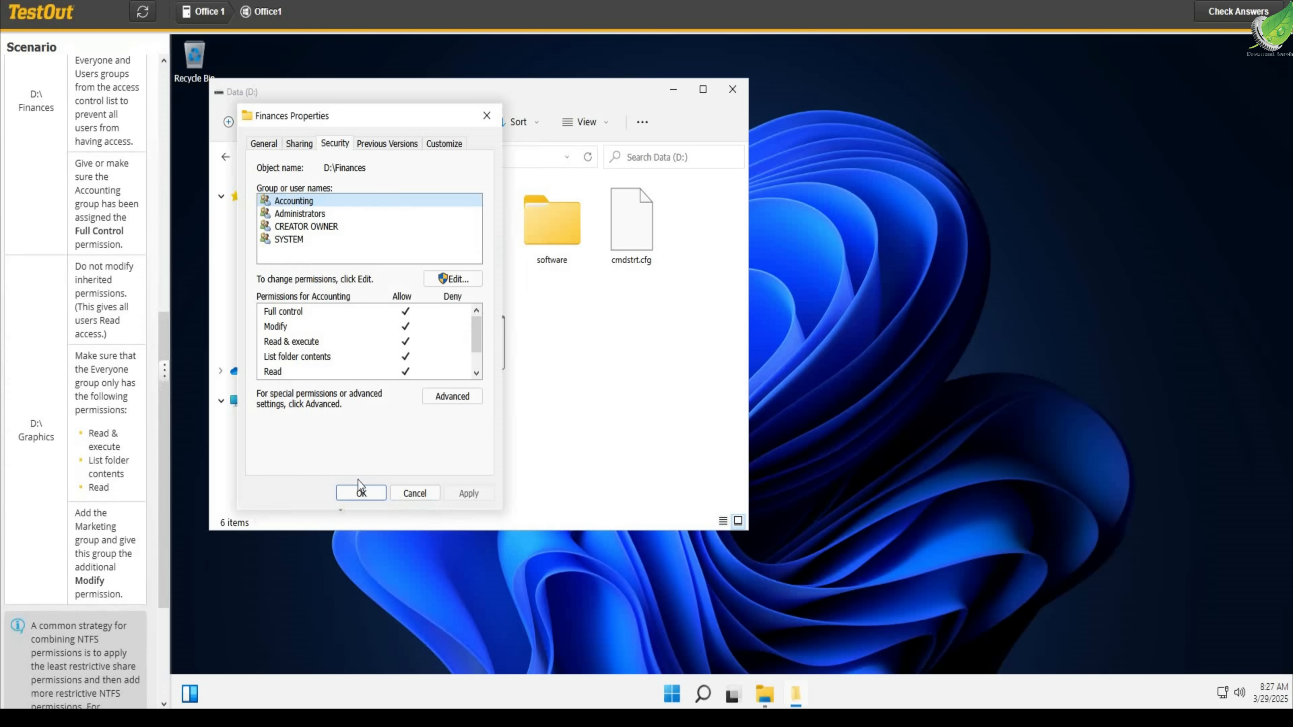
{"action": "left_click", "coordinate": [359, 491]}
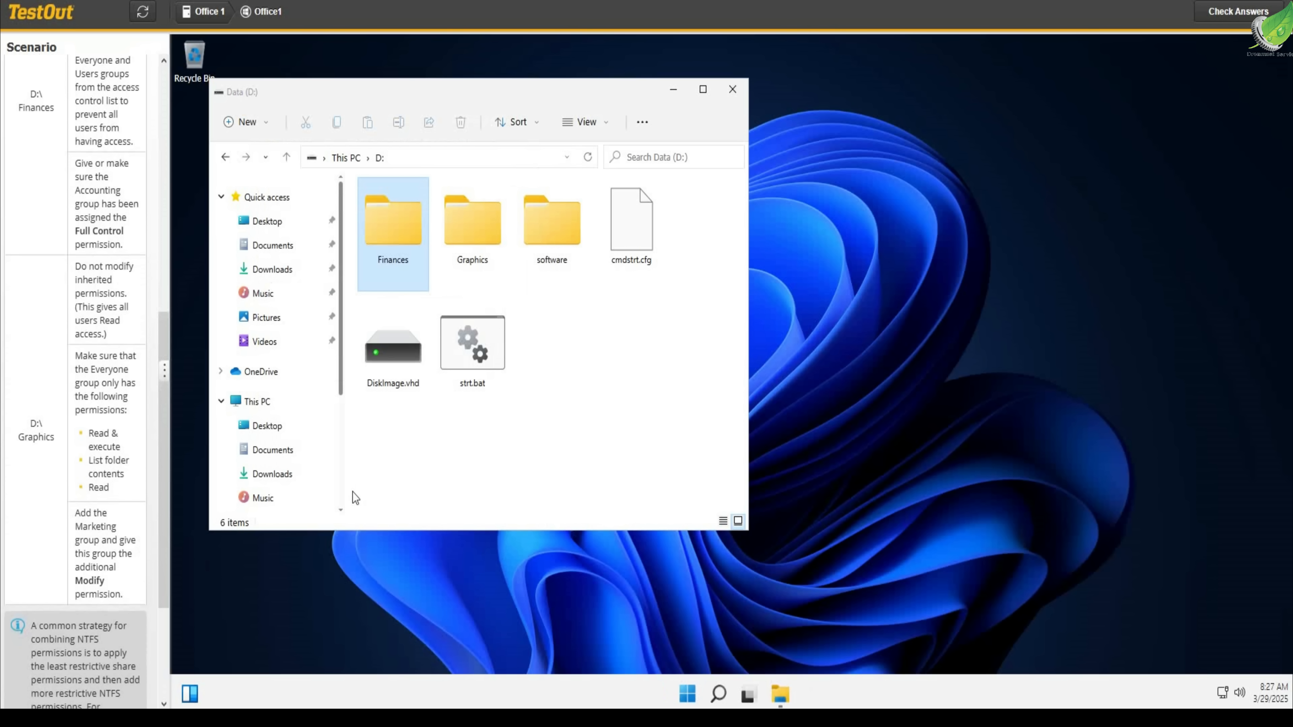
- Open the security properties of the Graphics folder on D: and review the Everyone group's permissions
{"action": "left_click", "coordinate": [484, 232]}
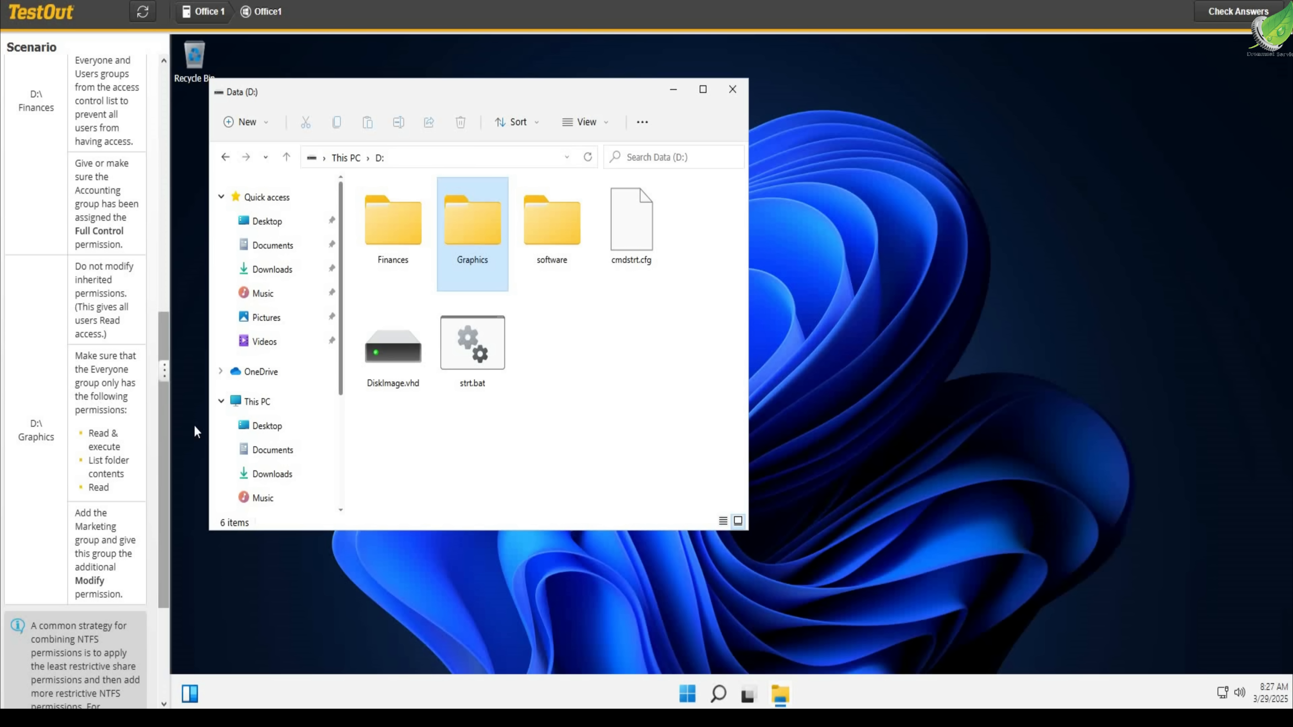
{"action": "right_click", "coordinate": [476, 227]}
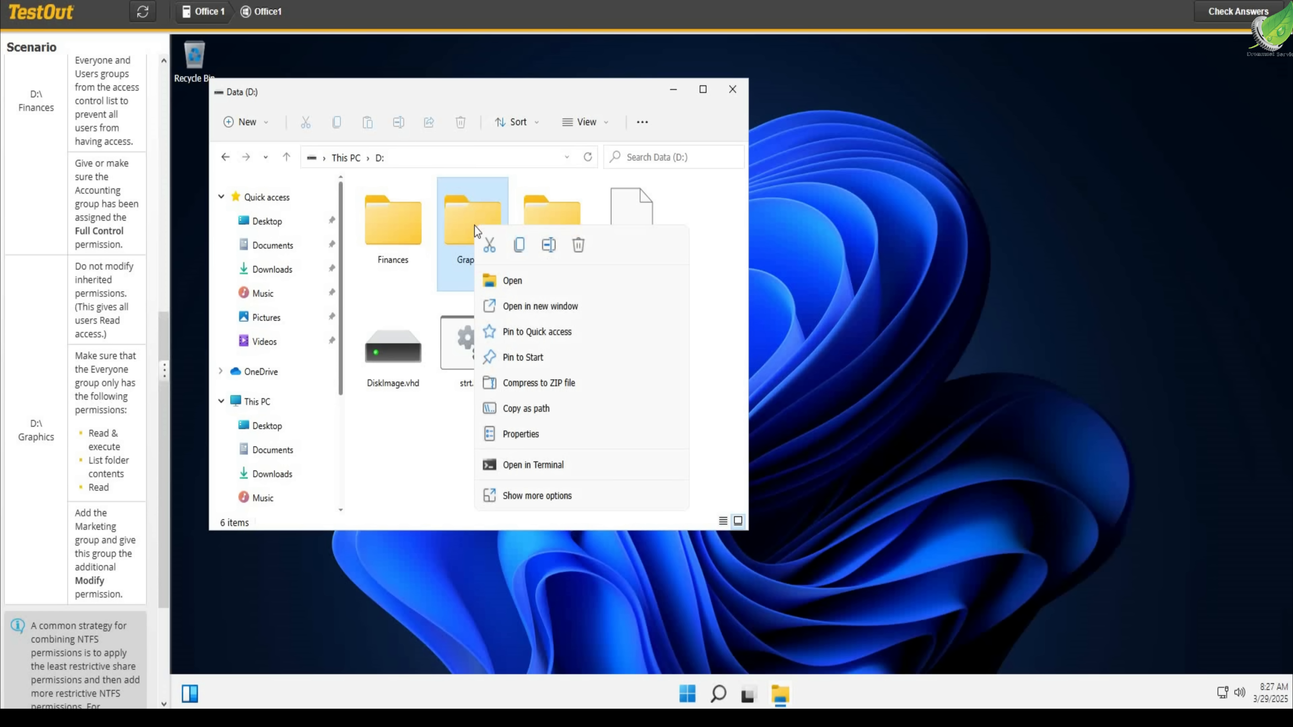
{"action": "left_click", "coordinate": [514, 434]}
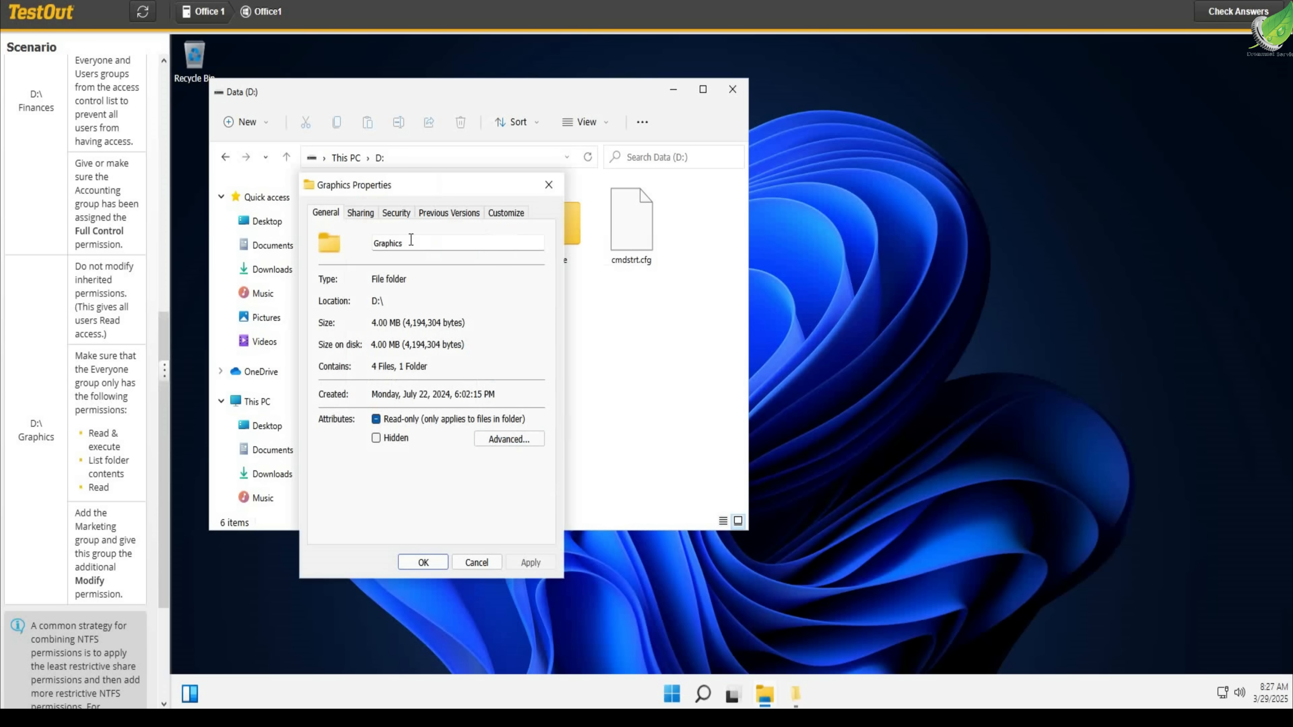
{"action": "left_click", "coordinate": [397, 214]}
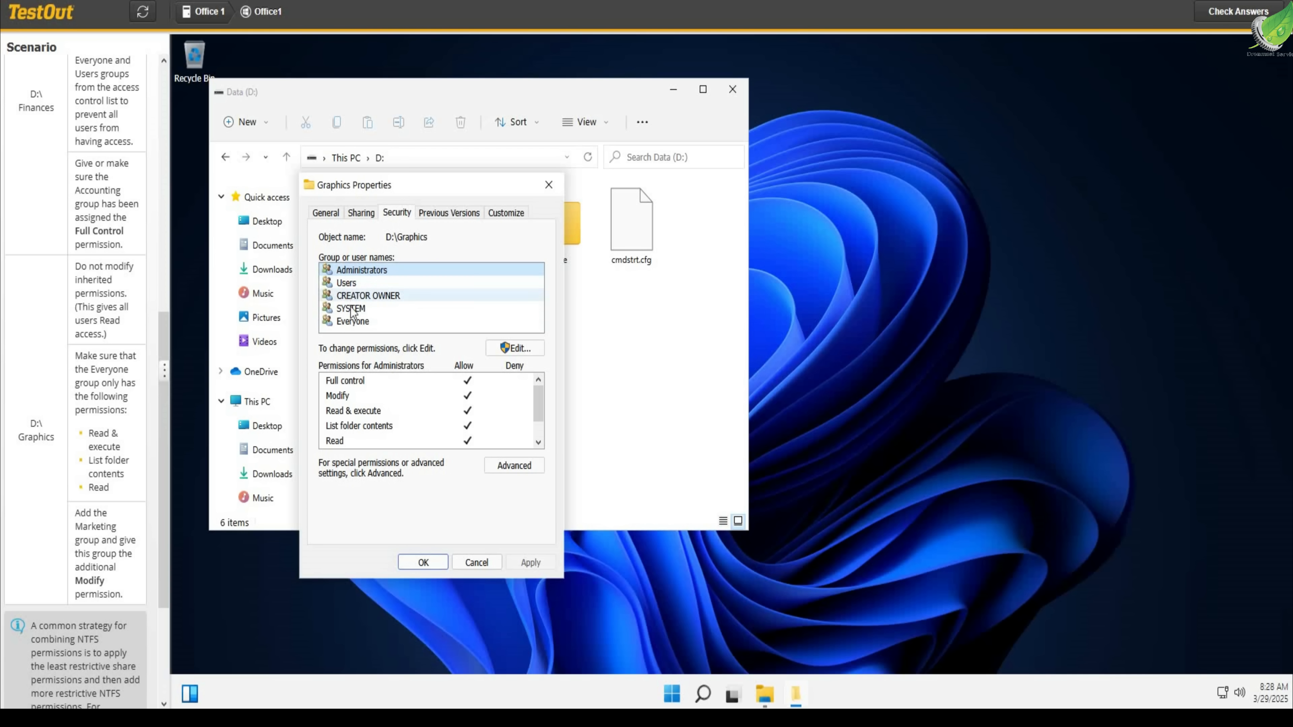
{"action": "left_click", "coordinate": [351, 321]}
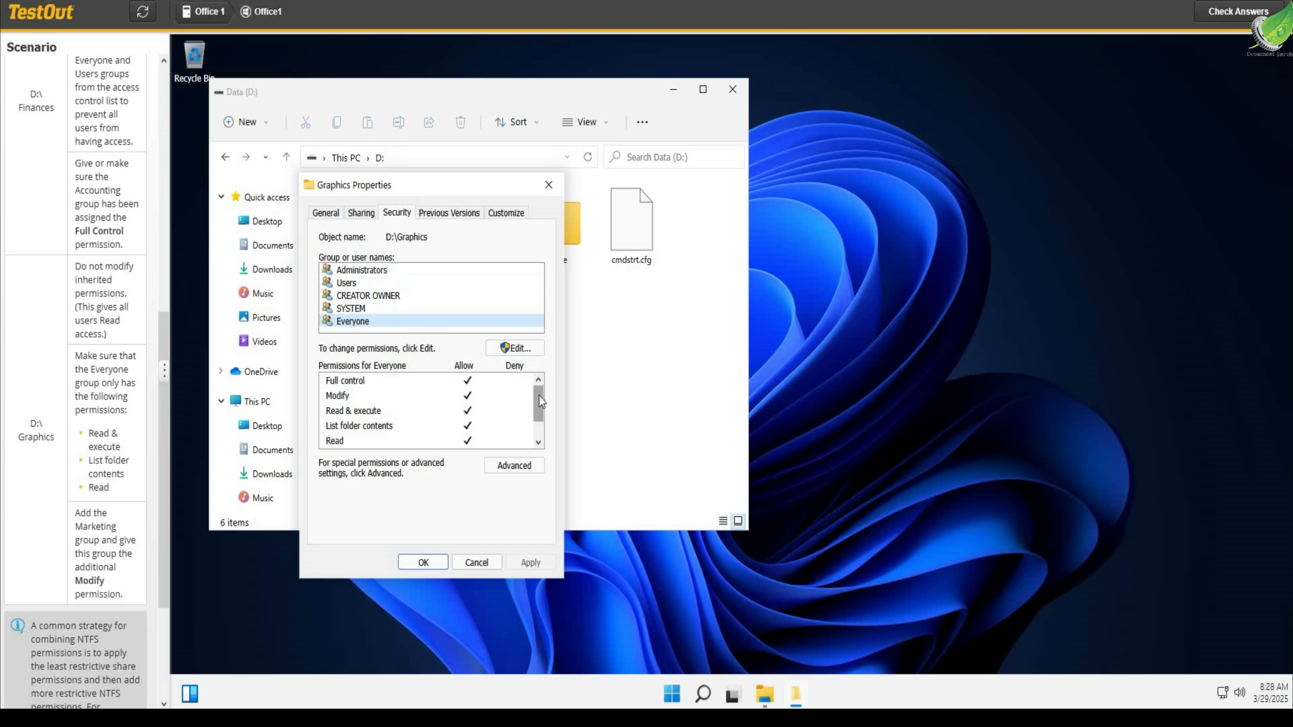
{"action": "left_click_drag", "start_coordinate": [539, 395], "coordinate": [540, 431]}
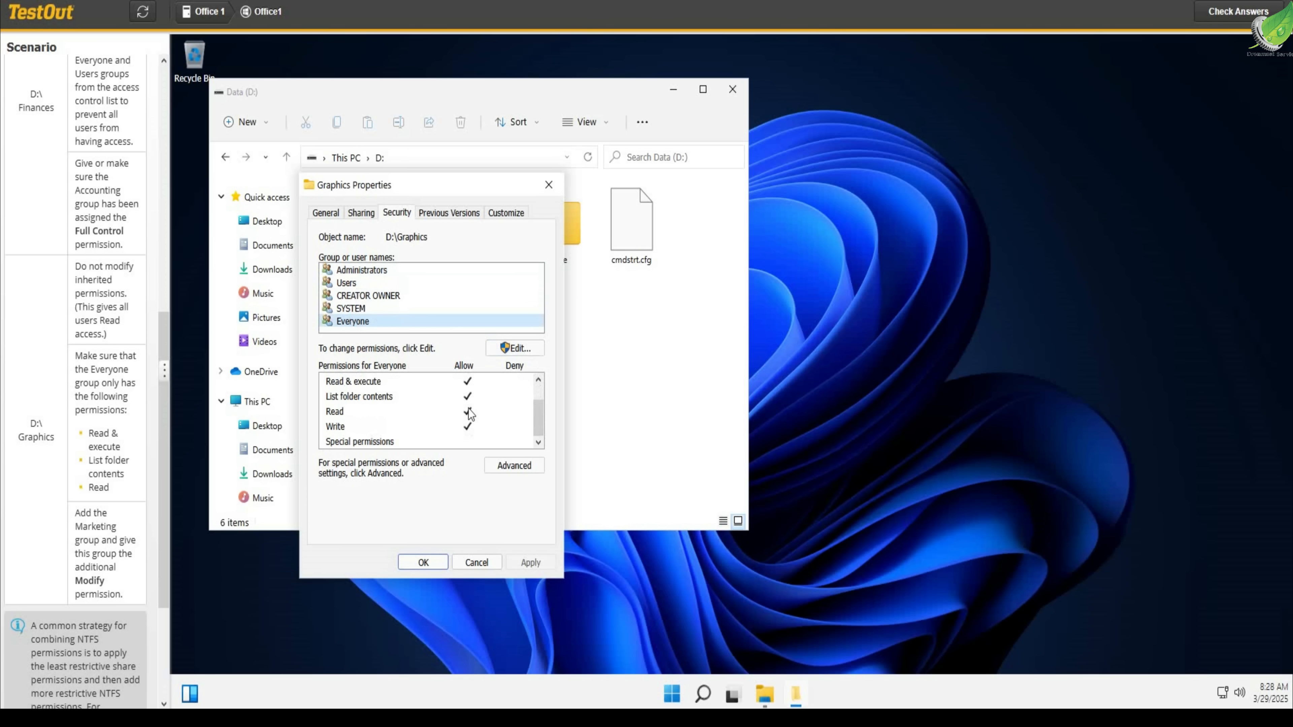
- Remove Full control, Modify and Write from the Everyone group's allowed permissions on the Graphics folder and apply the change
{"action": "left_click", "coordinate": [507, 349]}
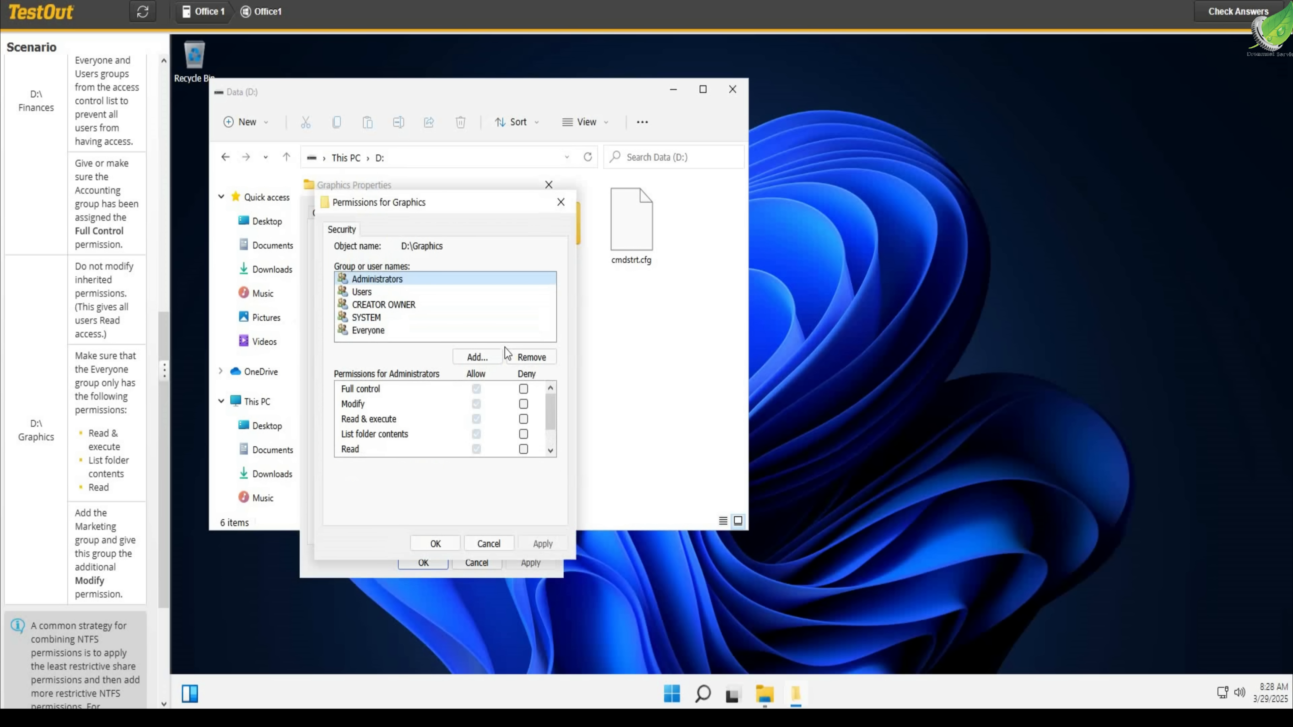
{"action": "left_click", "coordinate": [369, 329]}
{"action": "left_click", "coordinate": [476, 389]}
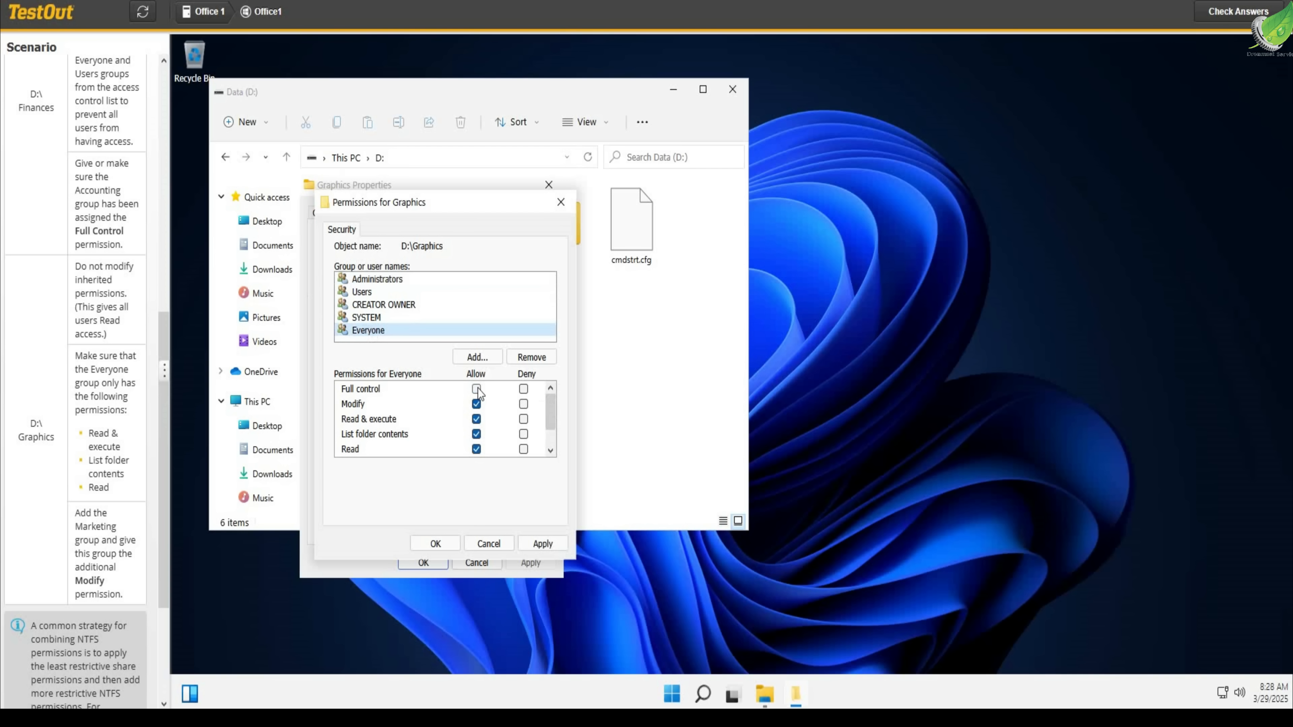
{"action": "left_click", "coordinate": [476, 405]}
{"action": "left_click_drag", "start_coordinate": [552, 413], "coordinate": [553, 434]}
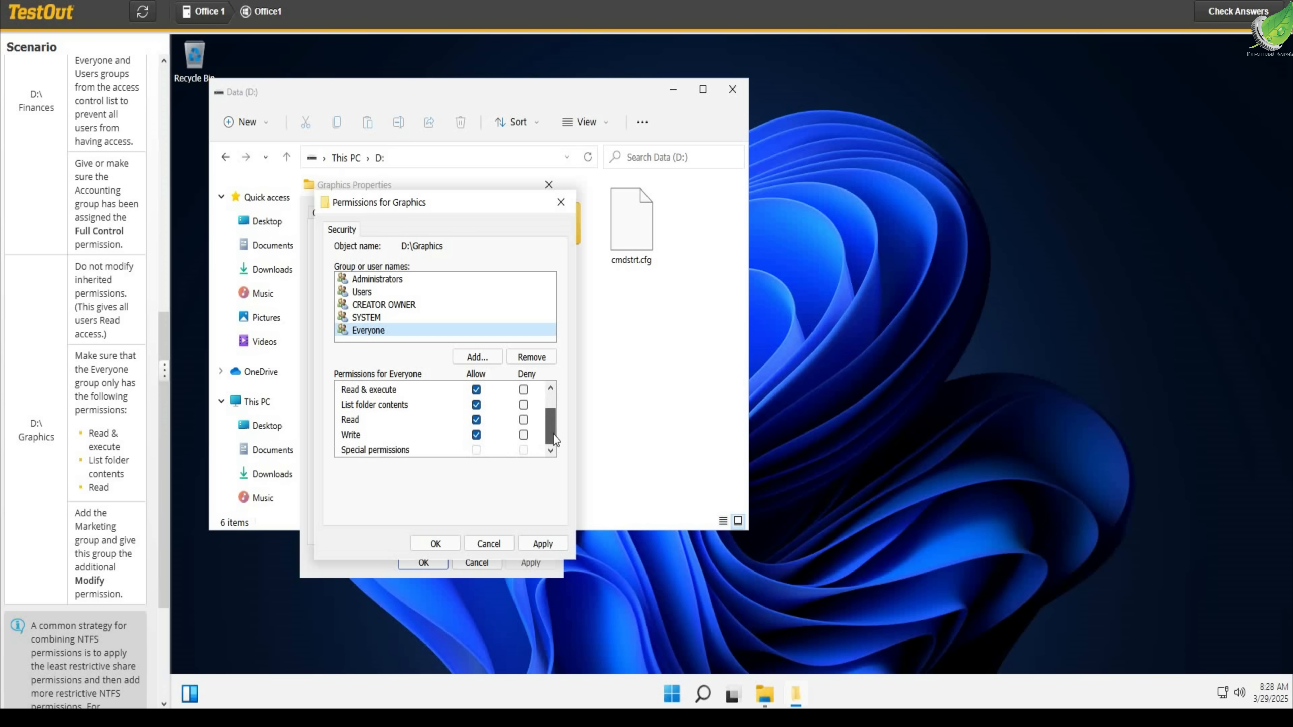
{"action": "left_click", "coordinate": [477, 436]}
{"action": "mouse_move", "coordinate": [551, 420]}
{"action": "left_mouse_down"}
{"action": "mouse_move", "coordinate": [553, 438]}
{"action": "mouse_move", "coordinate": [546, 423]}
{"action": "left_mouse_up"}
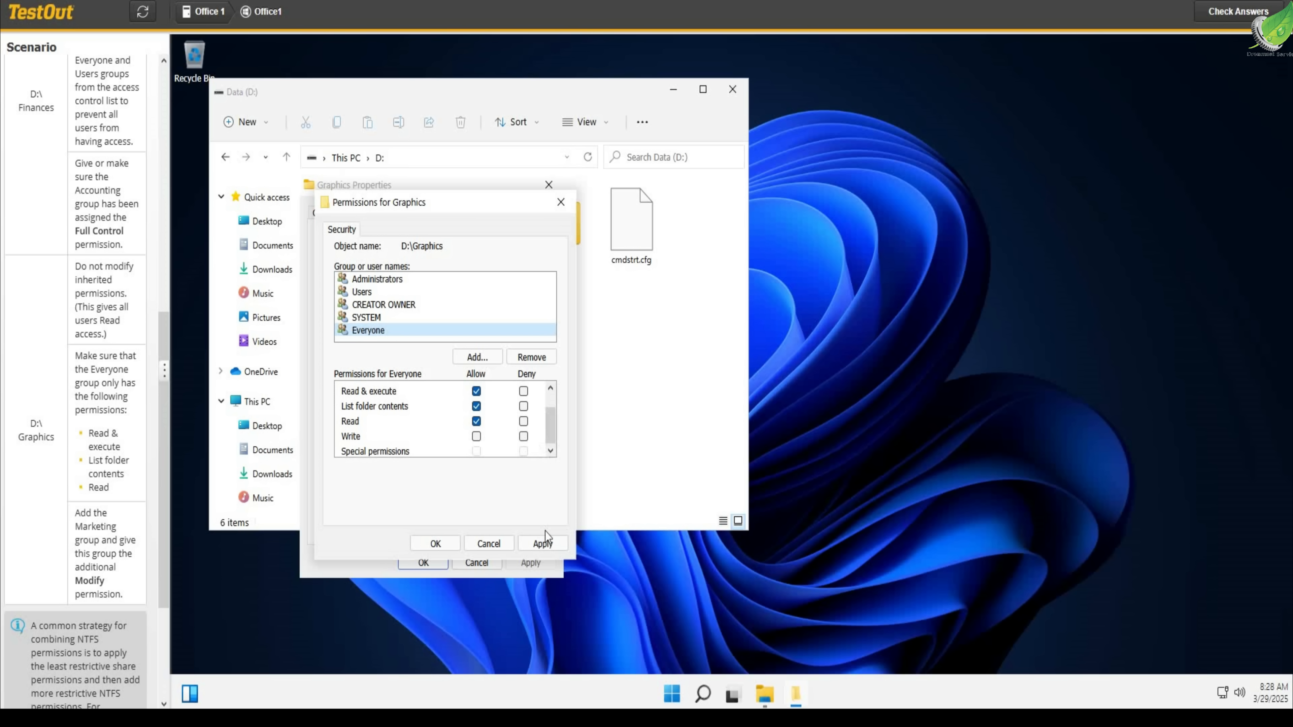
{"action": "left_click", "coordinate": [544, 544]}
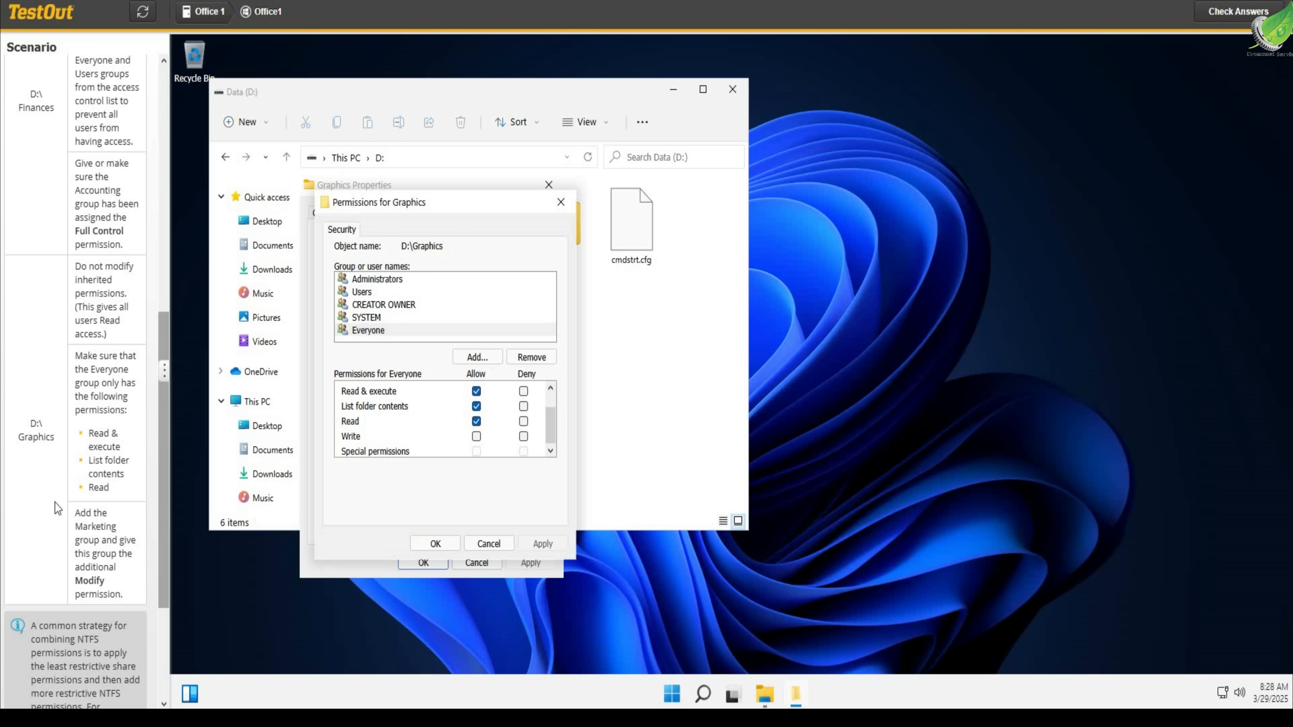
- Add the Marketing group to the Graphics folder's permissions, allow it Modify, and apply the change
{"action": "left_click_drag", "start_coordinate": [167, 455], "coordinate": [167, 500]}
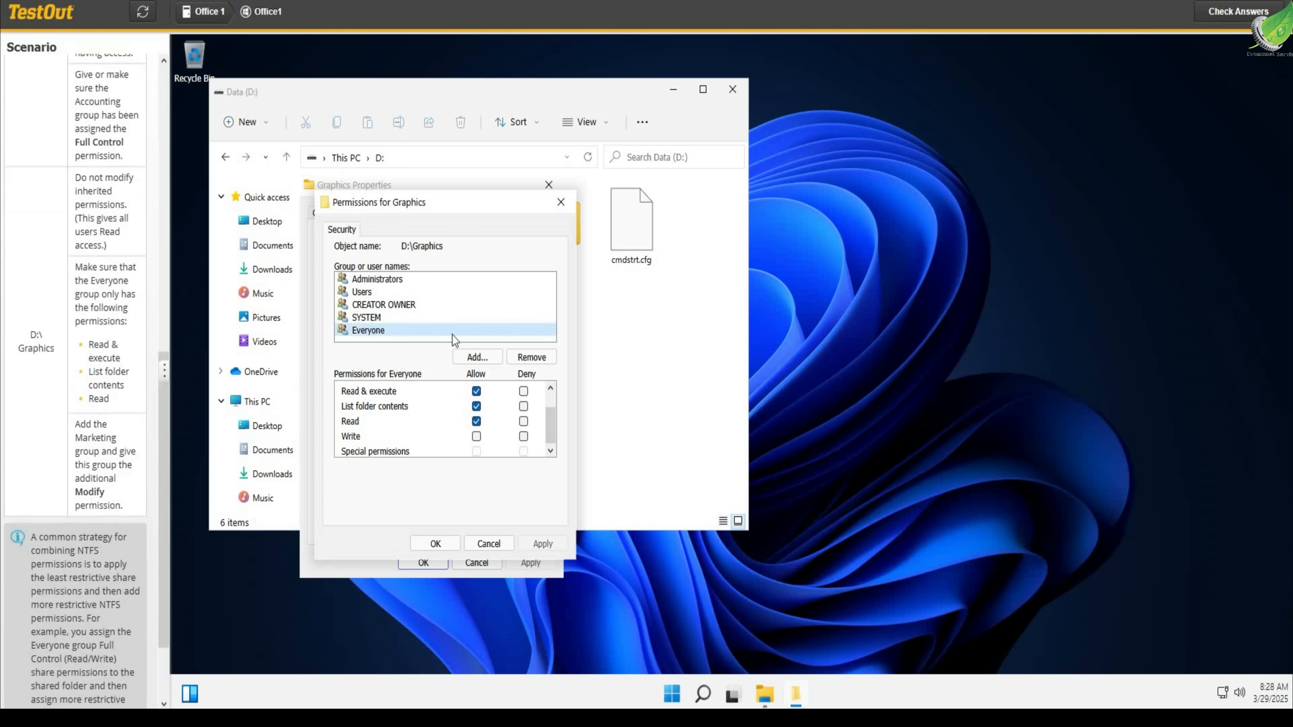
{"action": "left_click", "coordinate": [466, 357]}
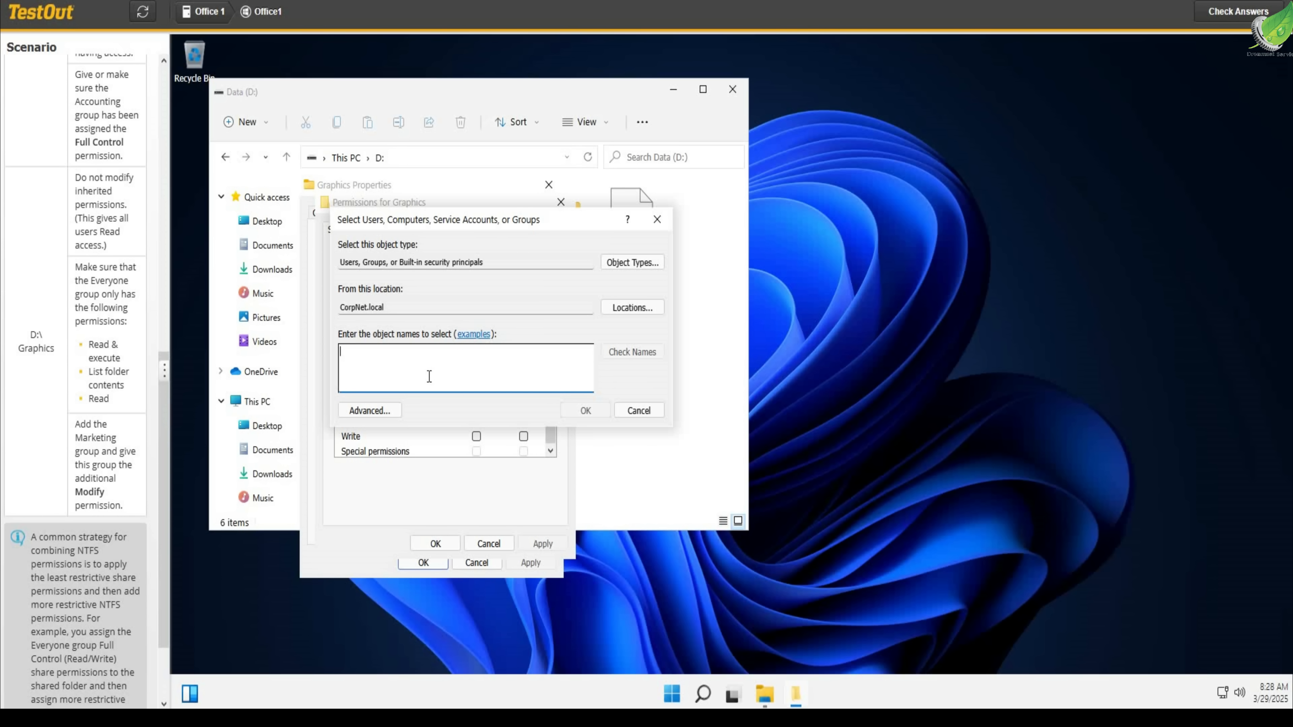
{"action": "type", "text": "Marketing;"}
{"action": "left_click", "coordinate": [575, 412]}
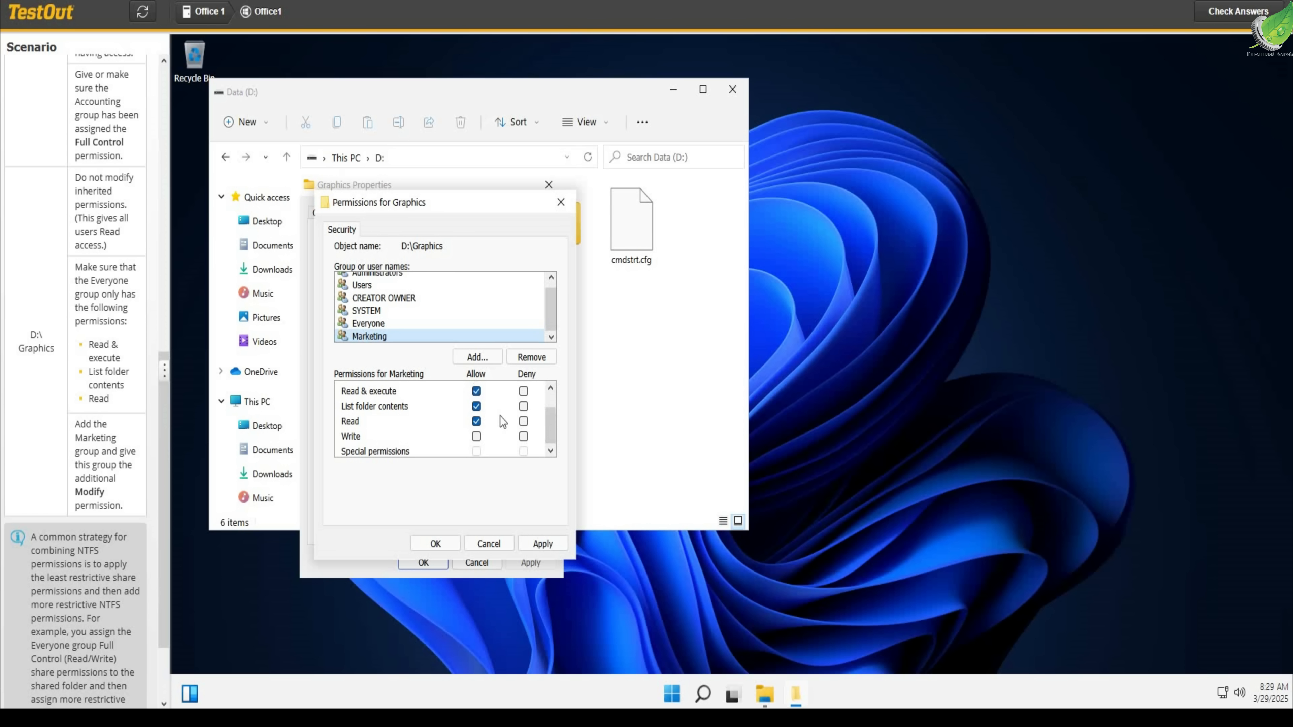
{"action": "left_click_drag", "start_coordinate": [550, 426], "coordinate": [552, 404]}
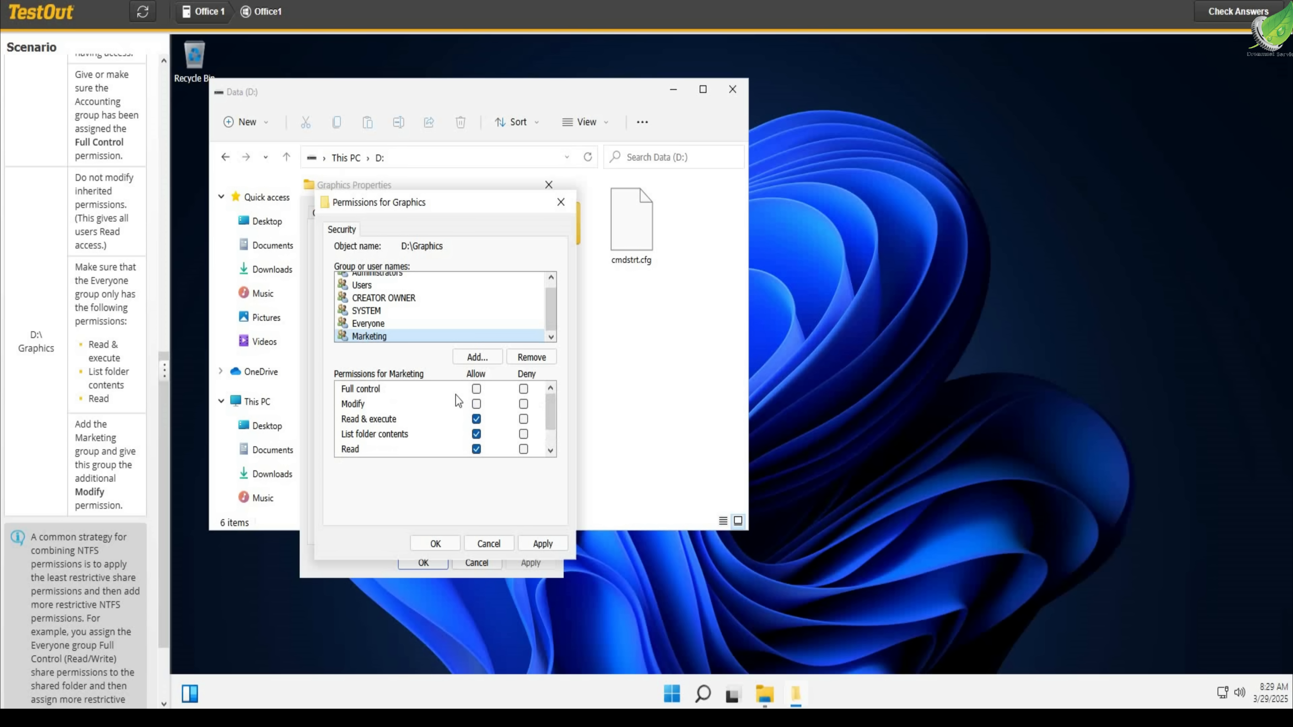
{"action": "left_click", "coordinate": [477, 404]}
{"action": "left_click", "coordinate": [542, 544]}
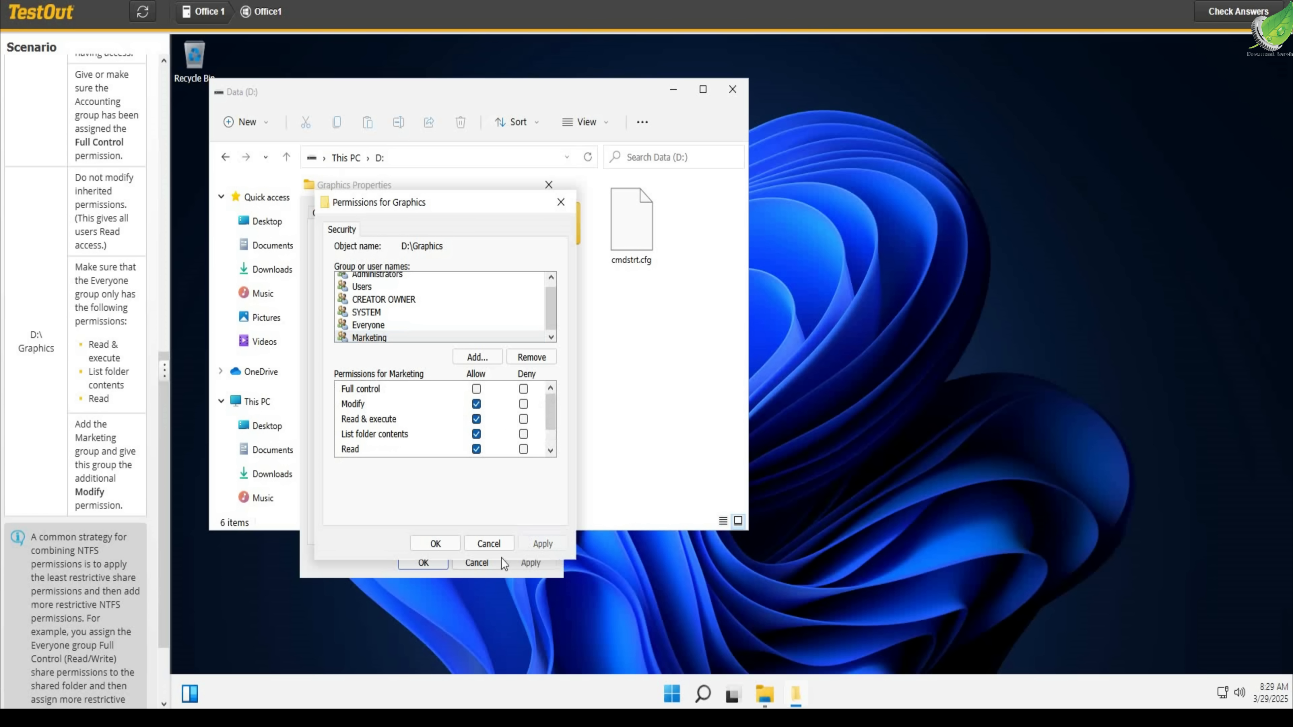
{"action": "left_click", "coordinate": [434, 544]}
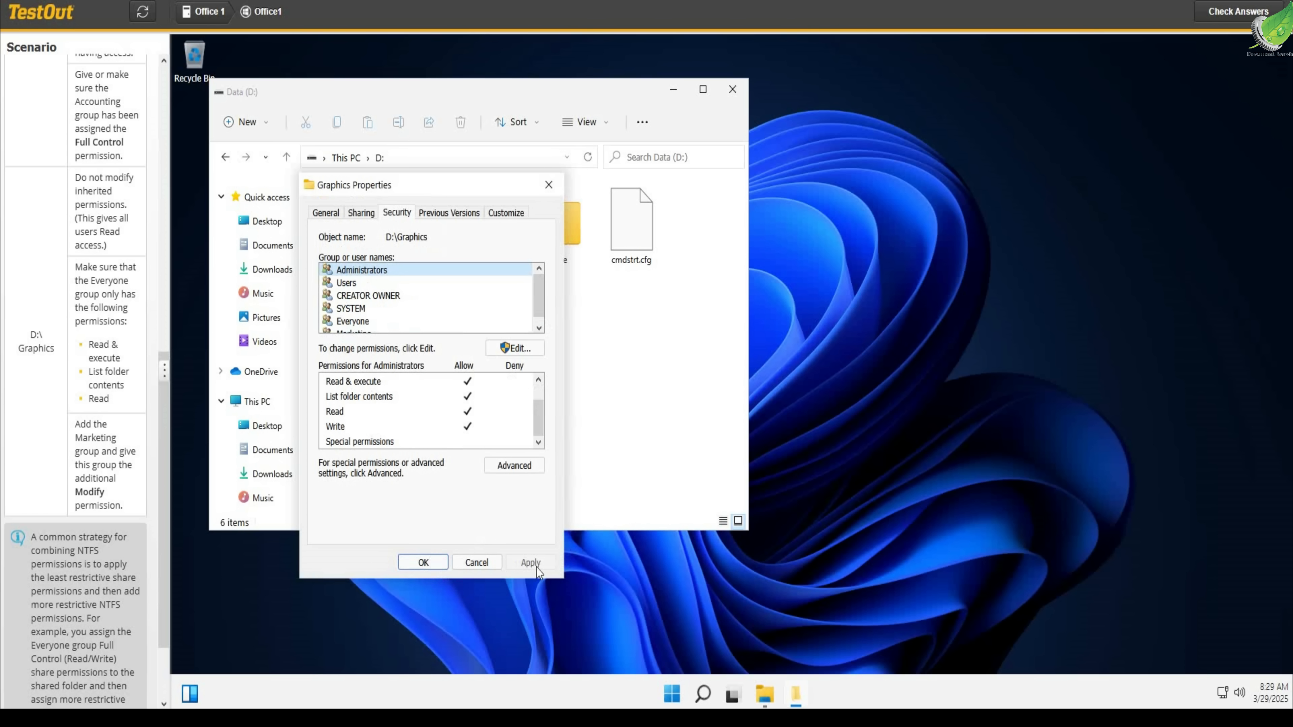
- Close the Graphics properties and the file window, and check the lab answers
{"action": "left_click", "coordinate": [423, 562]}
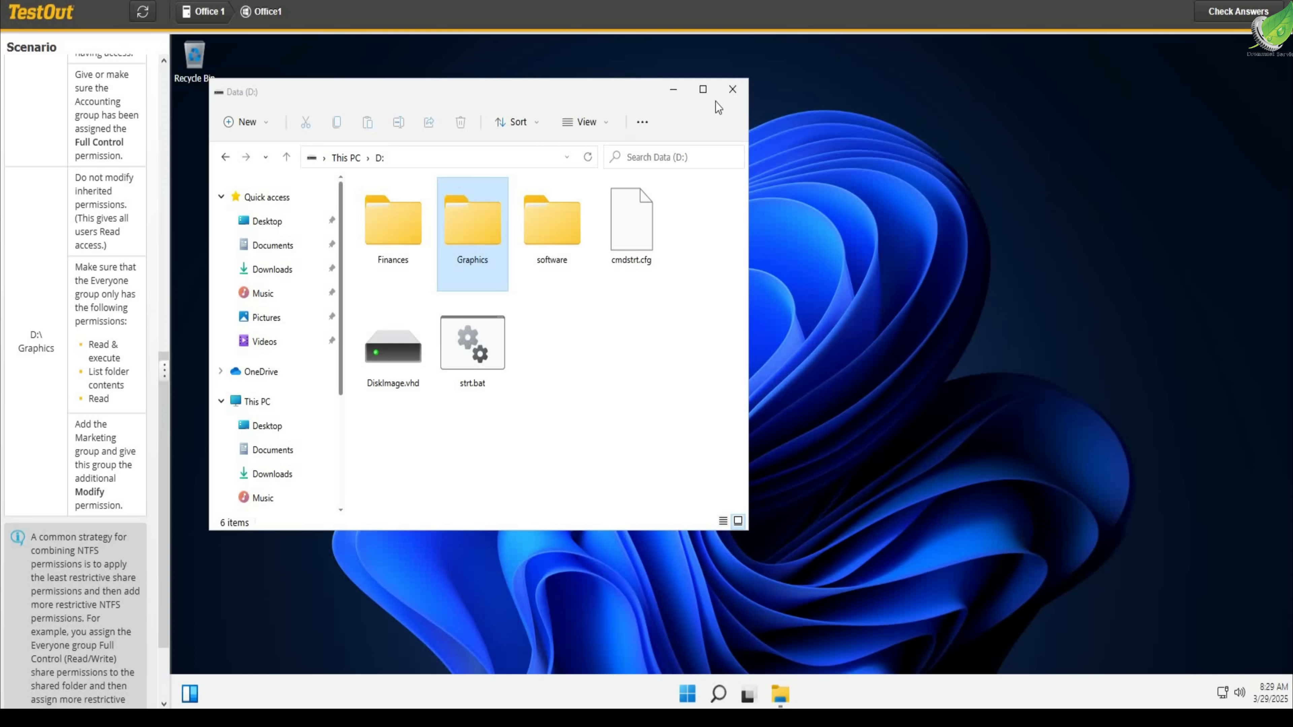
{"action": "left_click", "coordinate": [731, 89]}
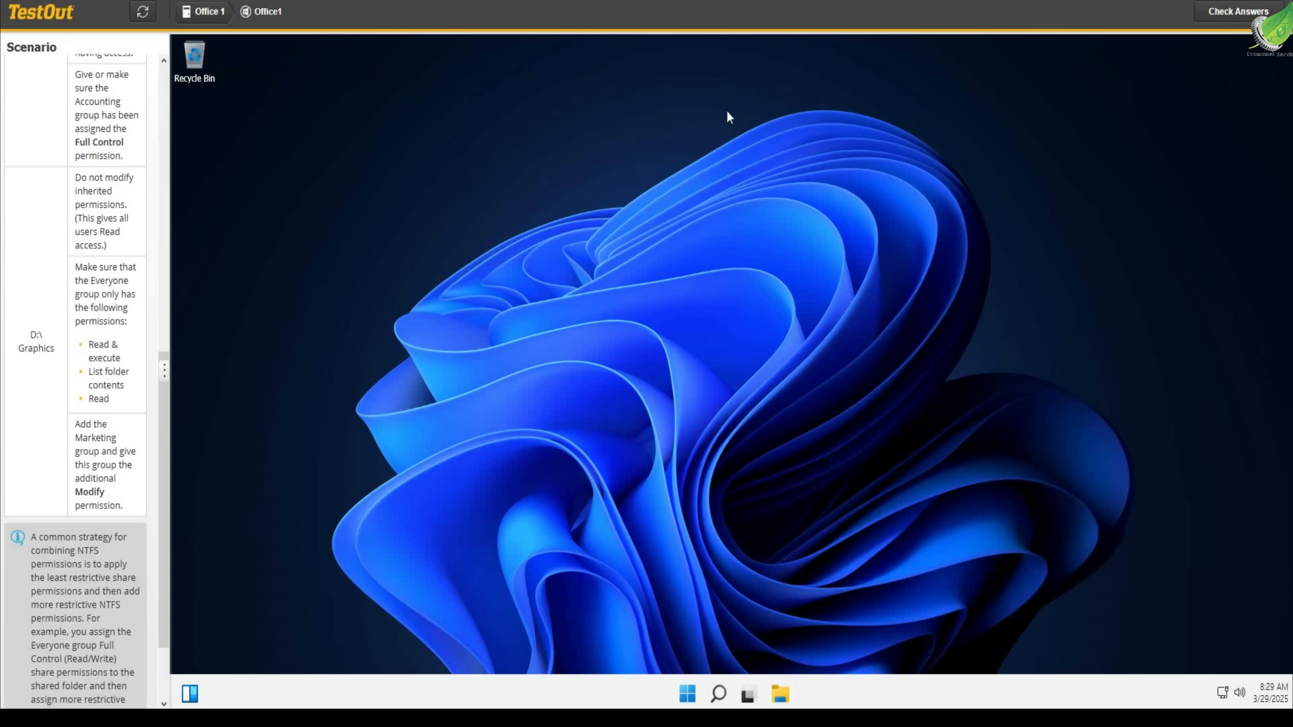
{"action": "left_click", "coordinate": [1246, 16]}
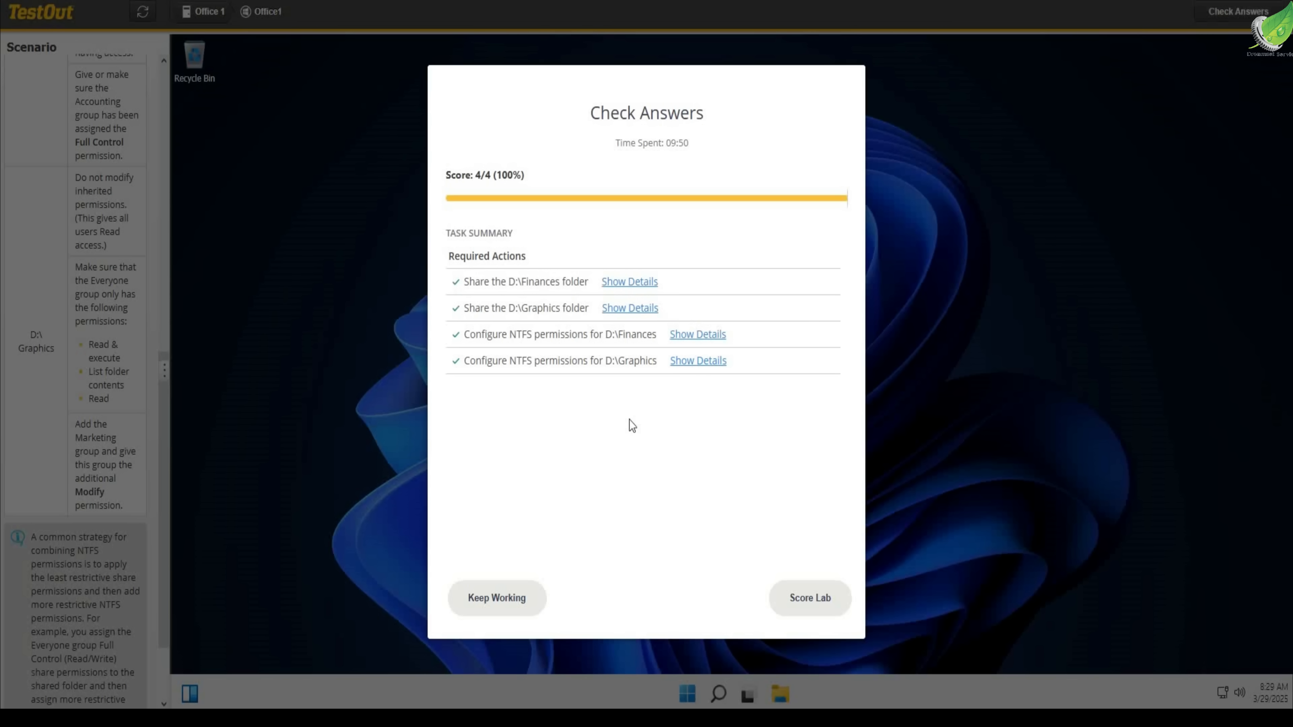